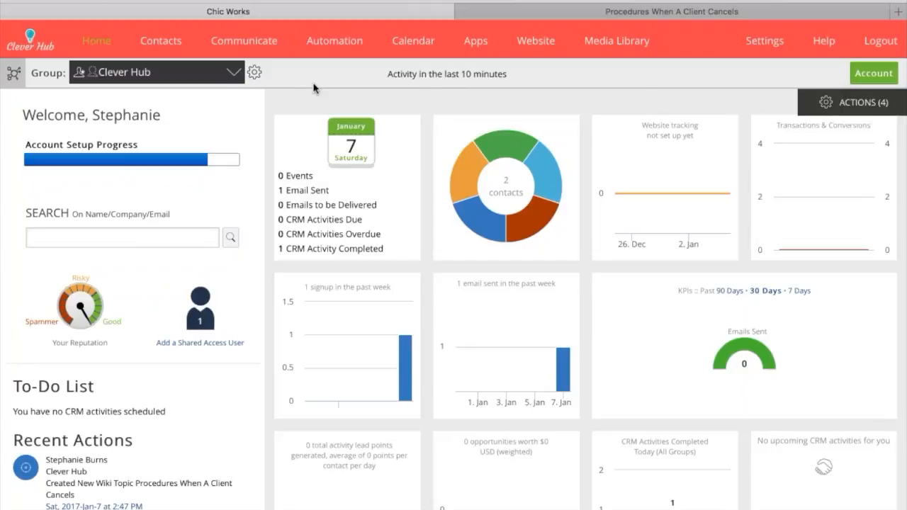
Switch the active group to OptIn1 and open the My Files folder in the Media Library
{"action": "left_click", "coordinate": [233, 73]}
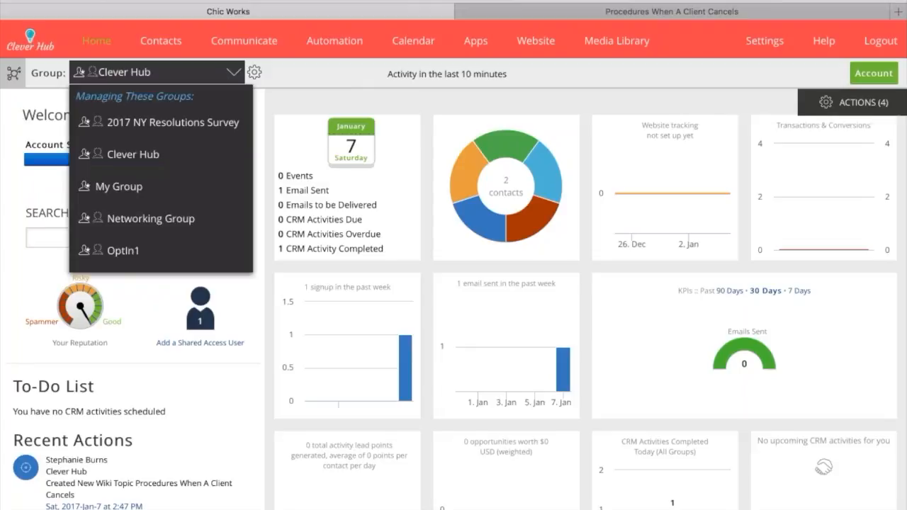
{"action": "left_click", "coordinate": [127, 255]}
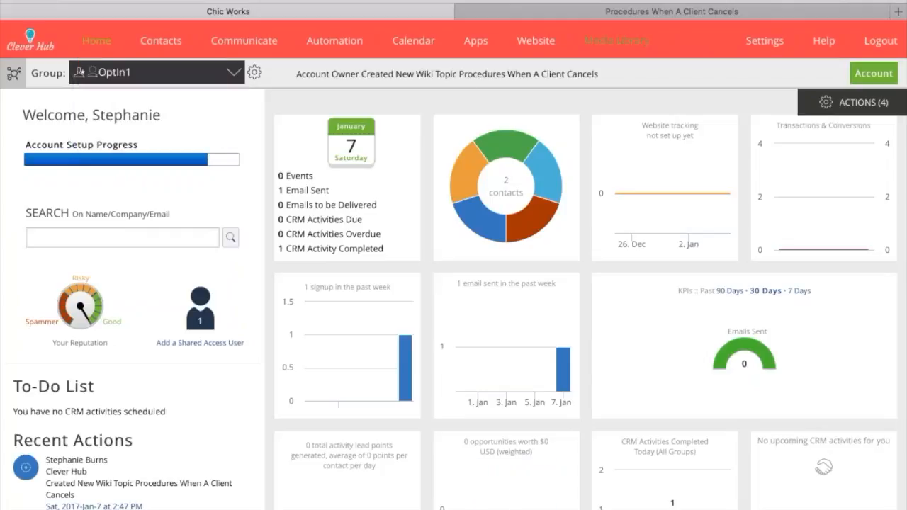
{"action": "left_click", "coordinate": [617, 41]}
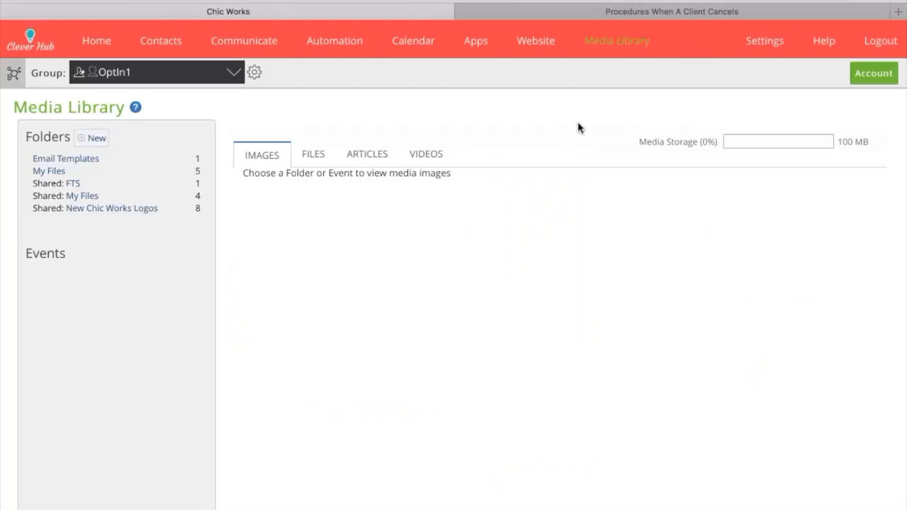
{"action": "left_click", "coordinate": [56, 172]}
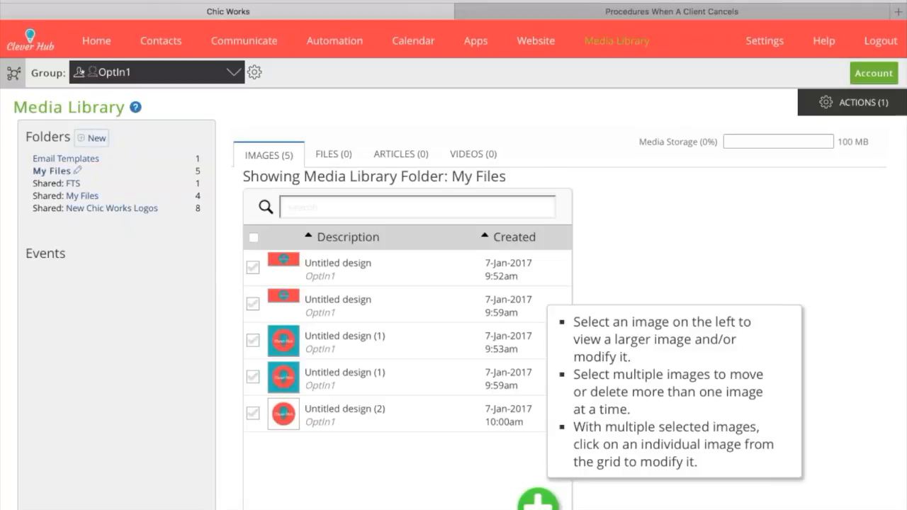
Create a new Media Library folder named "OptIn File"
{"action": "left_click", "coordinate": [92, 138]}
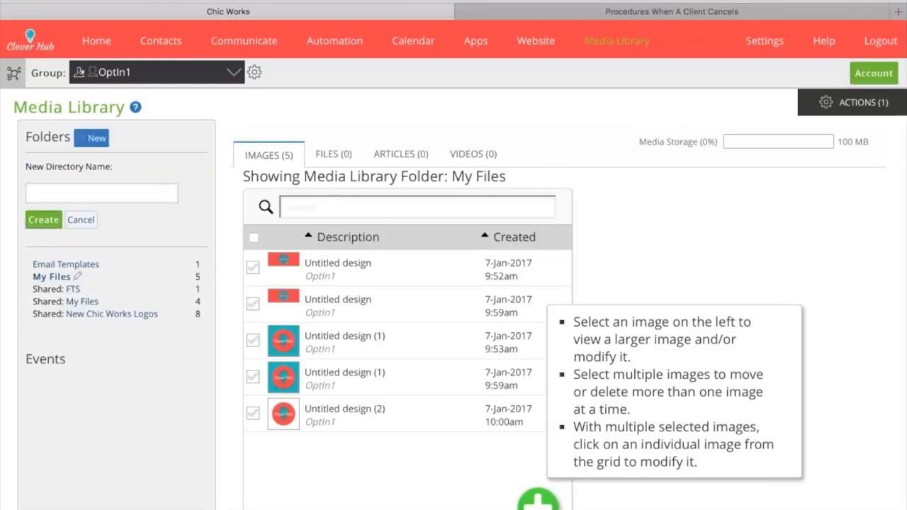
{"action": "left_click", "coordinate": [99, 196]}
{"action": "type", "text": "OptIn"}
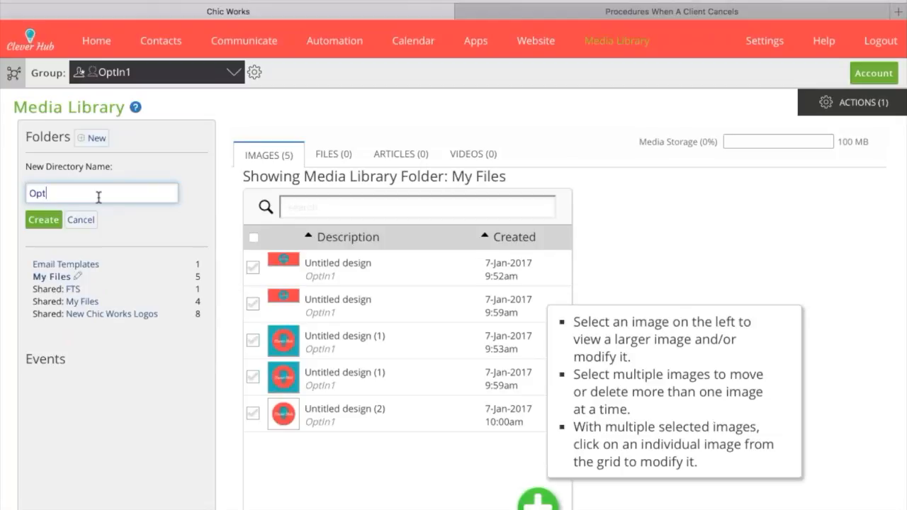
{"action": "type", "text": " File"}
{"action": "left_click", "coordinate": [48, 222]}
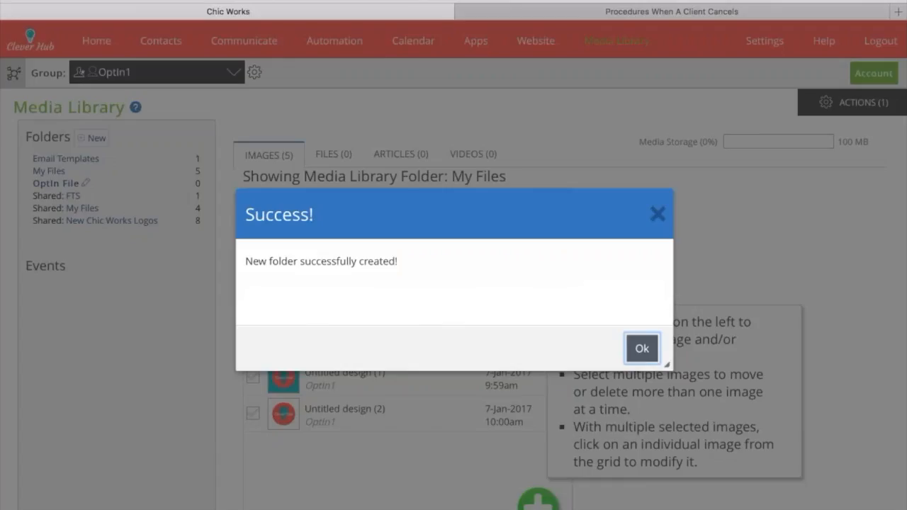
{"action": "left_click", "coordinate": [643, 348]}
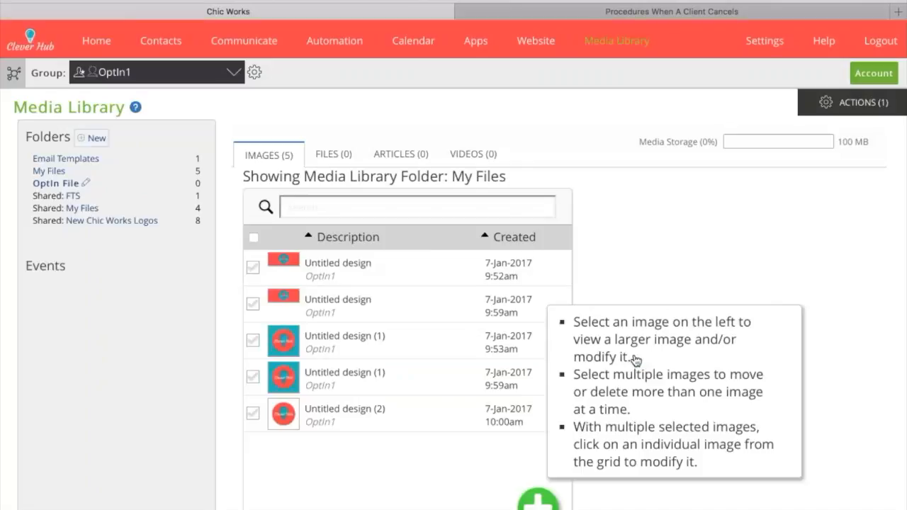
Upload CleverOptIn.png as a new file in the OptIn File folder, with access for Group Members
{"action": "left_click", "coordinate": [56, 183]}
{"action": "left_click", "coordinate": [337, 161]}
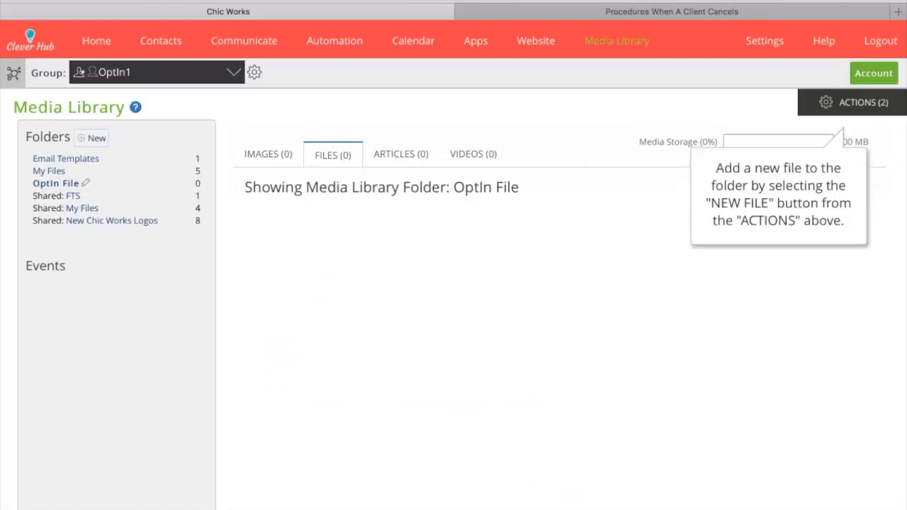
{"action": "left_click", "coordinate": [851, 102]}
{"action": "left_click", "coordinate": [761, 106]}
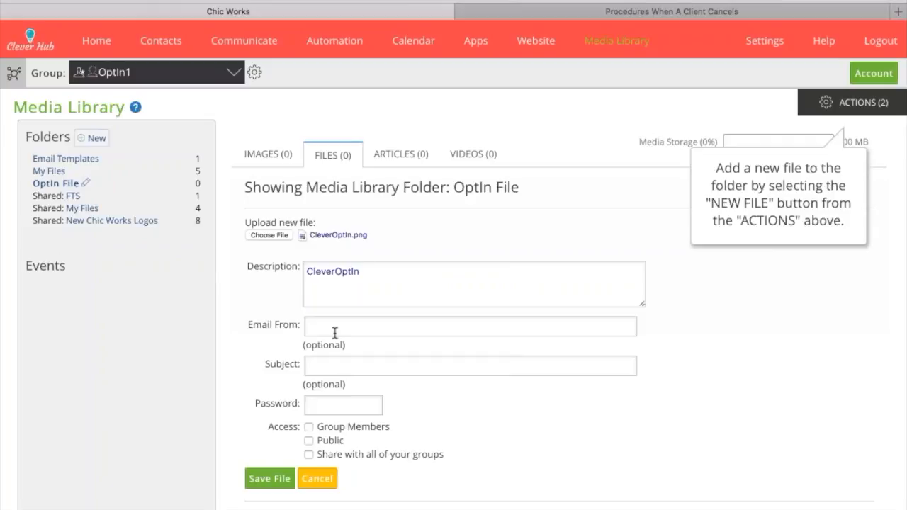
{"action": "left_click", "coordinate": [308, 426]}
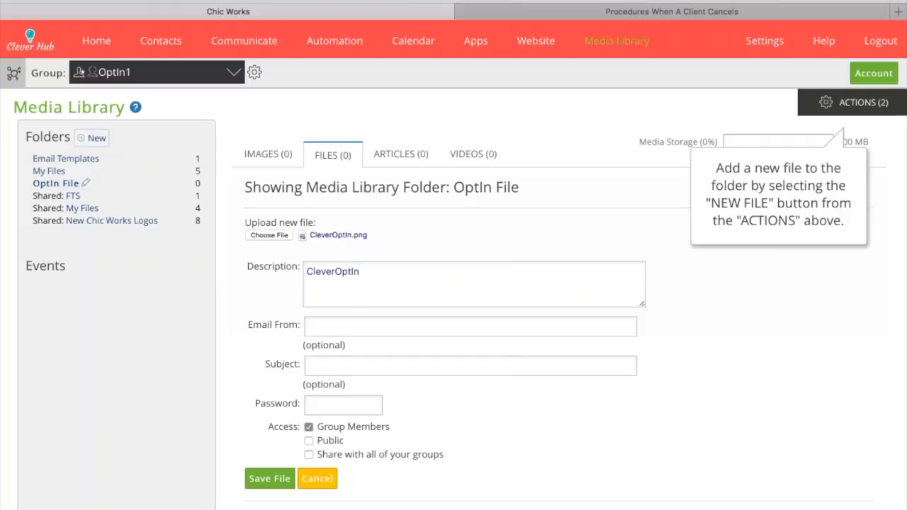
{"action": "left_click", "coordinate": [272, 480]}
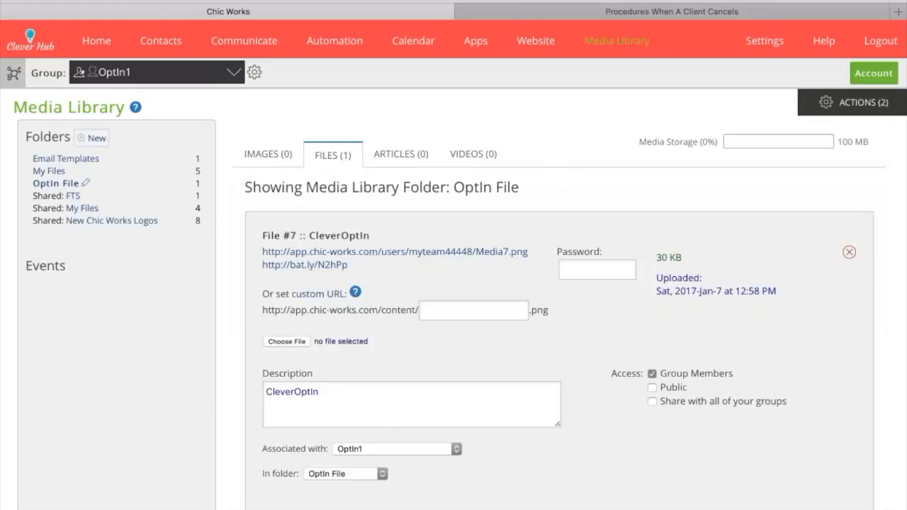
Preview the uploaded CleverOptIn file through its web link and view the website signup forms page
{"action": "left_click", "coordinate": [268, 255]}
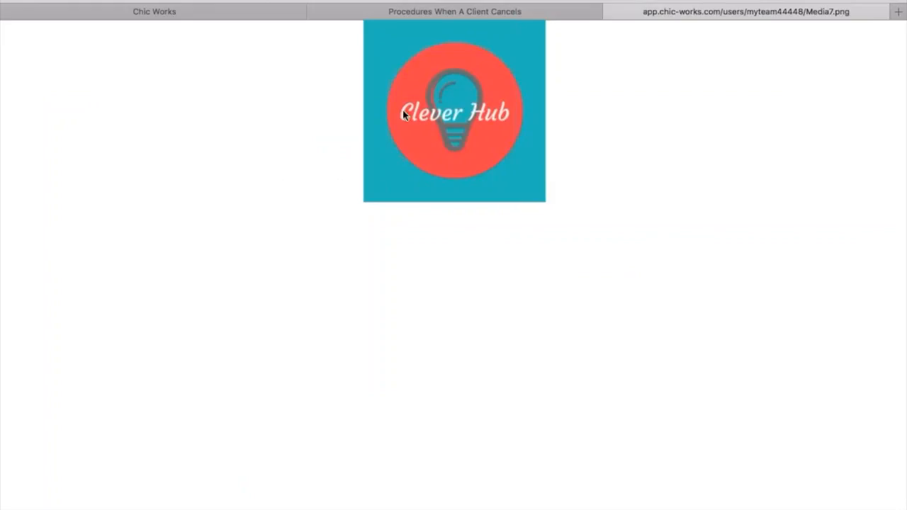
{"action": "left_click", "coordinate": [196, 15]}
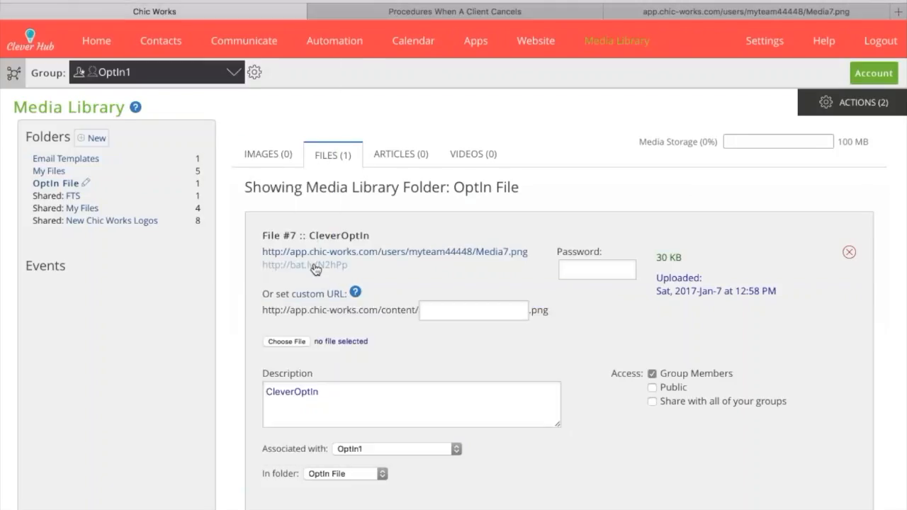
{"action": "left_click", "coordinate": [316, 13]}
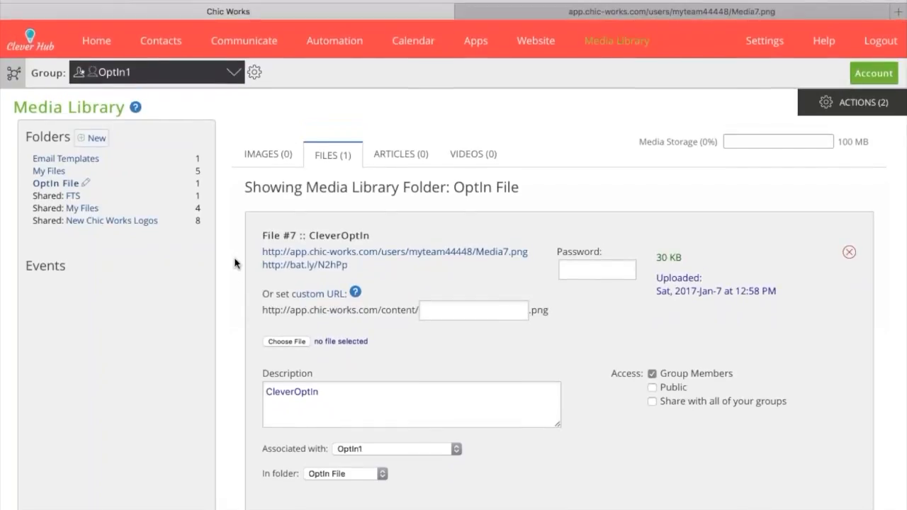
{"action": "mouse_move", "coordinate": [536, 43]}
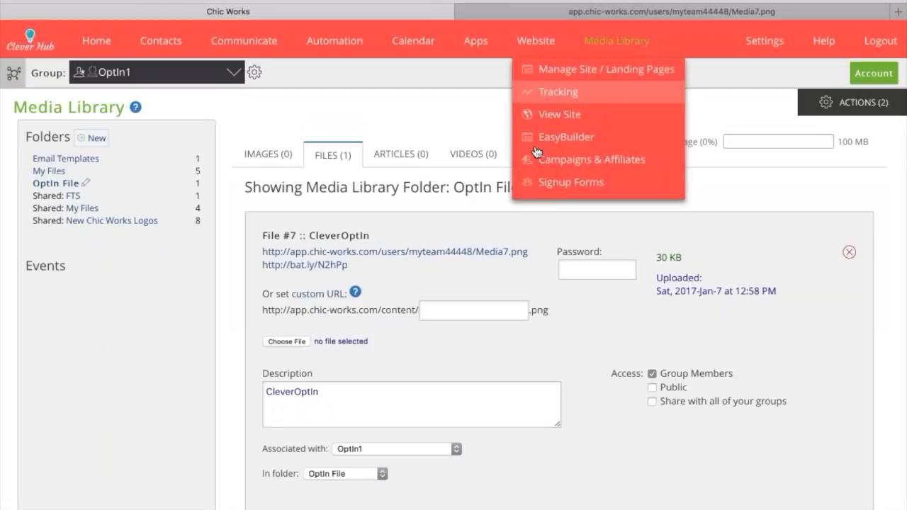
{"action": "left_click", "coordinate": [541, 184]}
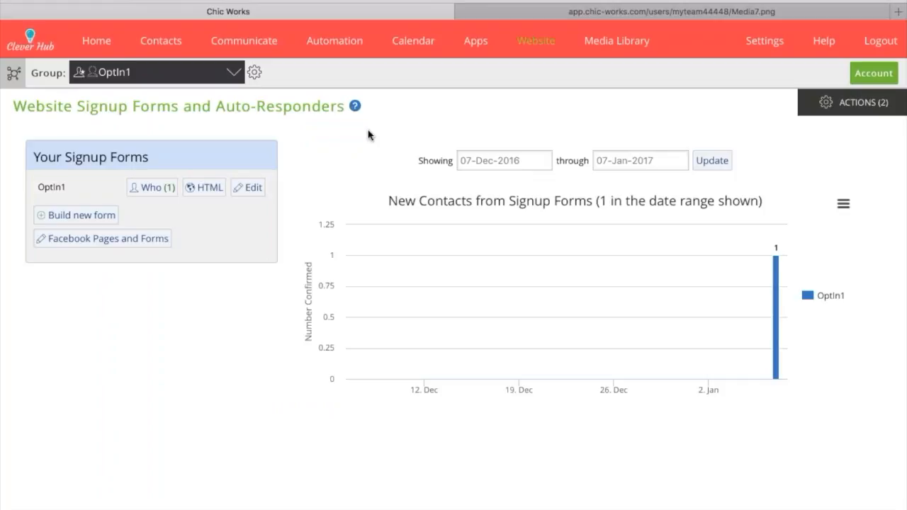
Open the email builder and replace the template content with a blank message
{"action": "mouse_move", "coordinate": [253, 38]}
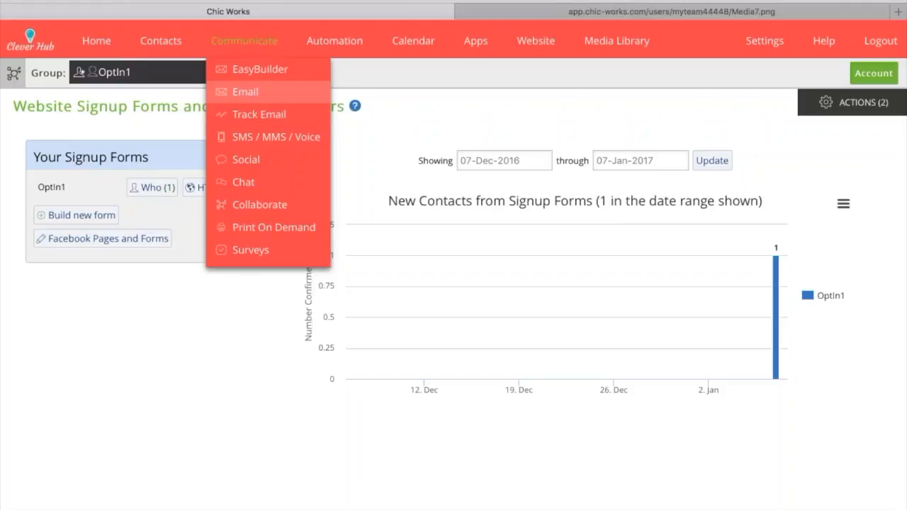
{"action": "left_click", "coordinate": [245, 92]}
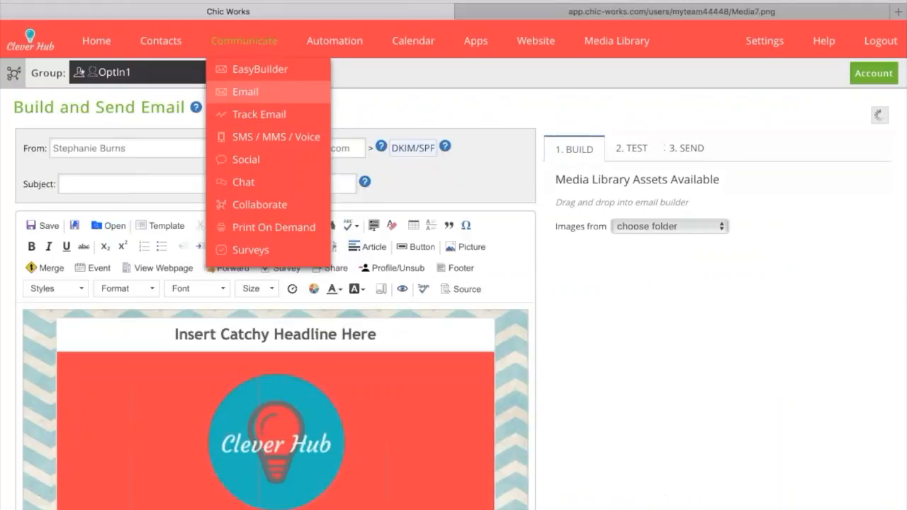
{"action": "left_click", "coordinate": [105, 226]}
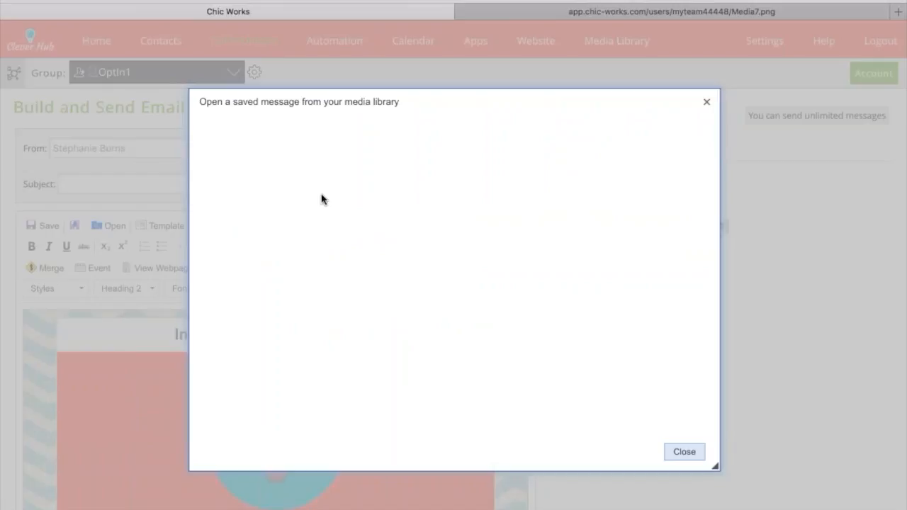
{"action": "left_click", "coordinate": [261, 403]}
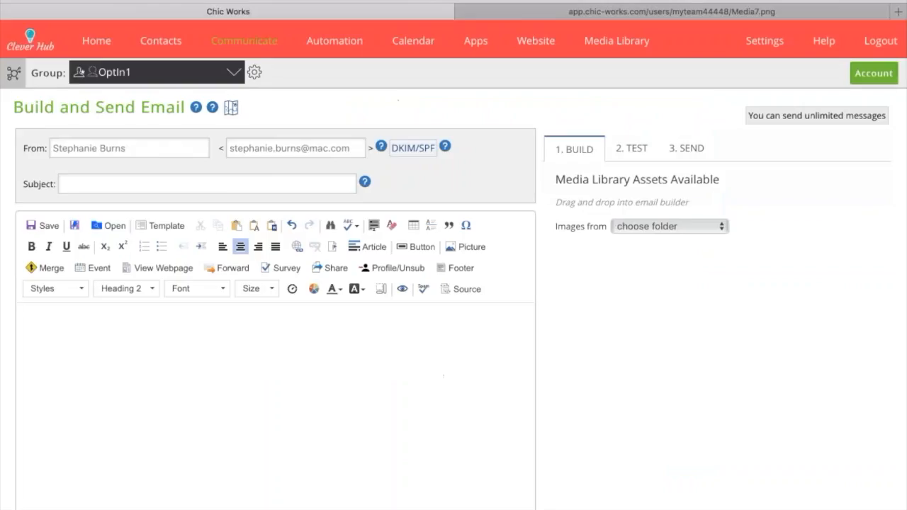
Set the email subject to "Confirm Your Email"
{"action": "left_click", "coordinate": [152, 183]}
{"action": "type", "text": "S"}
{"action": "key", "text": "BackSpace"}
{"action": "key", "text": "BackSpace"}
{"action": "type", "text": "Confir"}
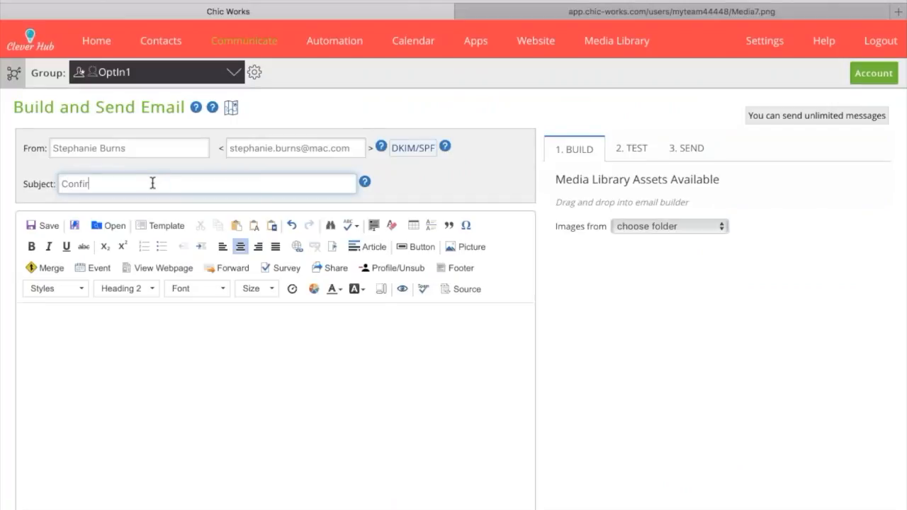
{"action": "type", "text": "m Your Email"}
Write the email body "Please confirm that you'd like OptIn1." with a separate closing line "Thanks!"
{"action": "left_click", "coordinate": [95, 317]}
{"action": "type", "text": "Please confi"}
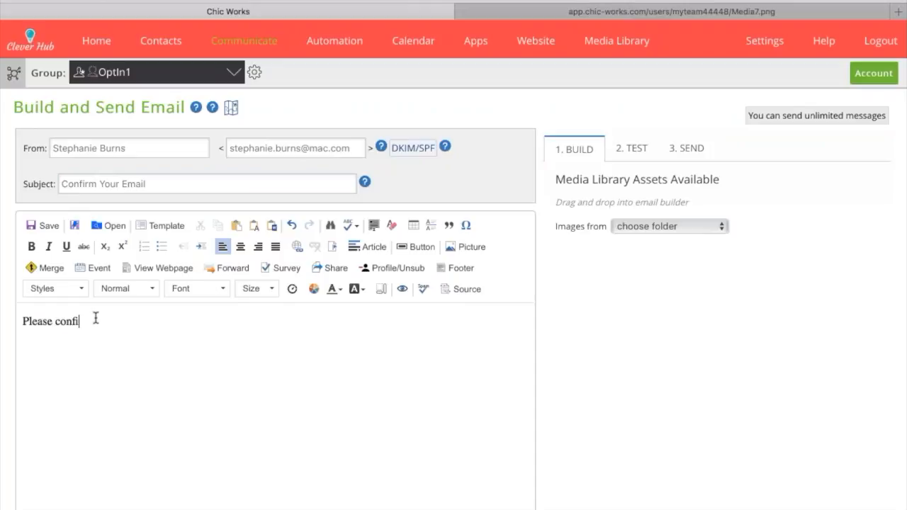
{"action": "type", "text": "rm that you'd like OptIn1."}
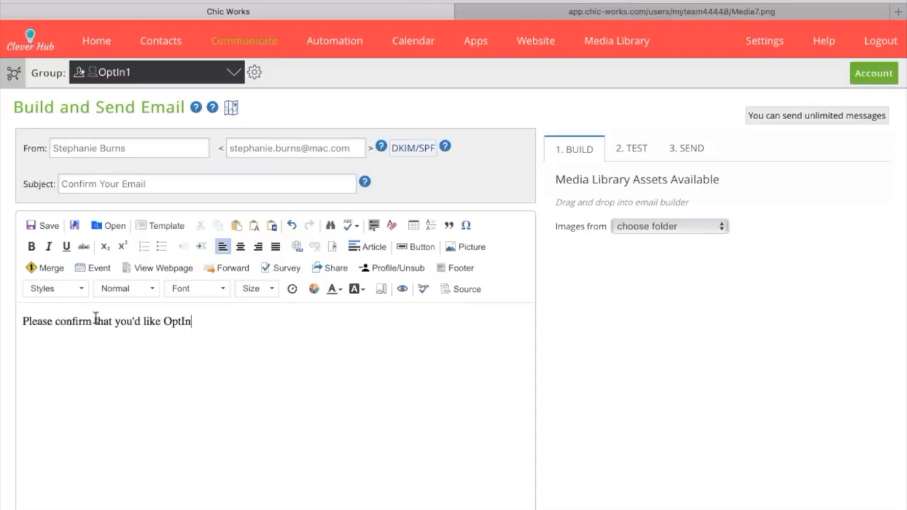
{"action": "key", "text": "Return"}
{"action": "key", "text": "Return"}
{"action": "type", "text": "Thanks!"}
Add the line "Confirmation_Placeholder" between the confirmation request and the closing line
{"action": "type", "text": "Confi"}
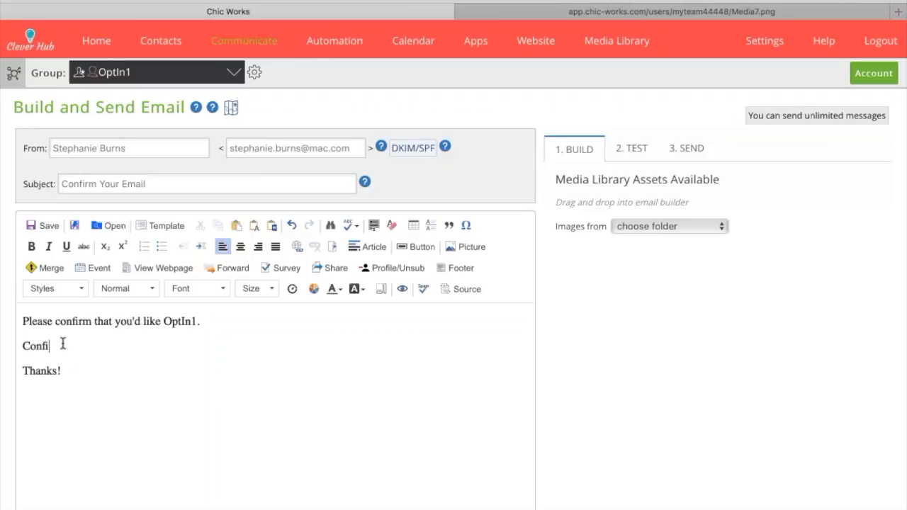
{"action": "type", "text": "rmation_Placeholder"}
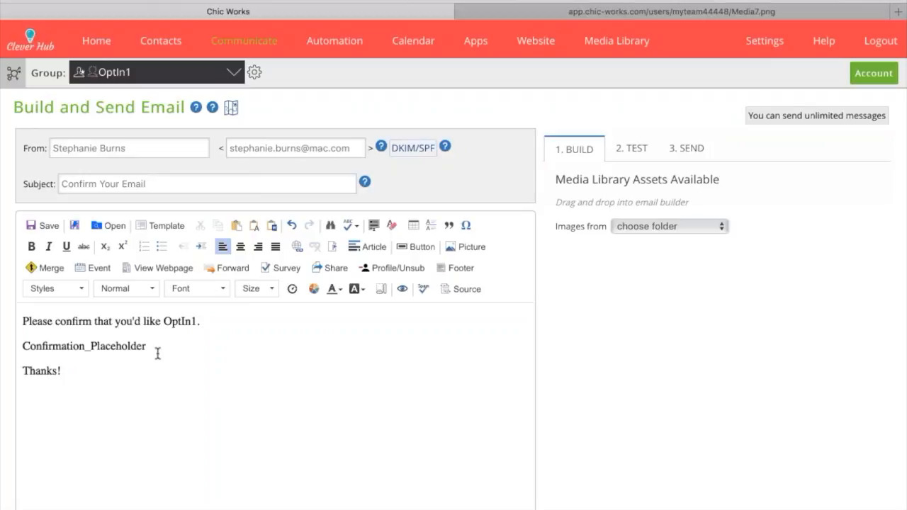
Save the message as a new file in the Email Templates folder with the description "OptIn1 Confirmation Email"
{"action": "left_click", "coordinate": [39, 225]}
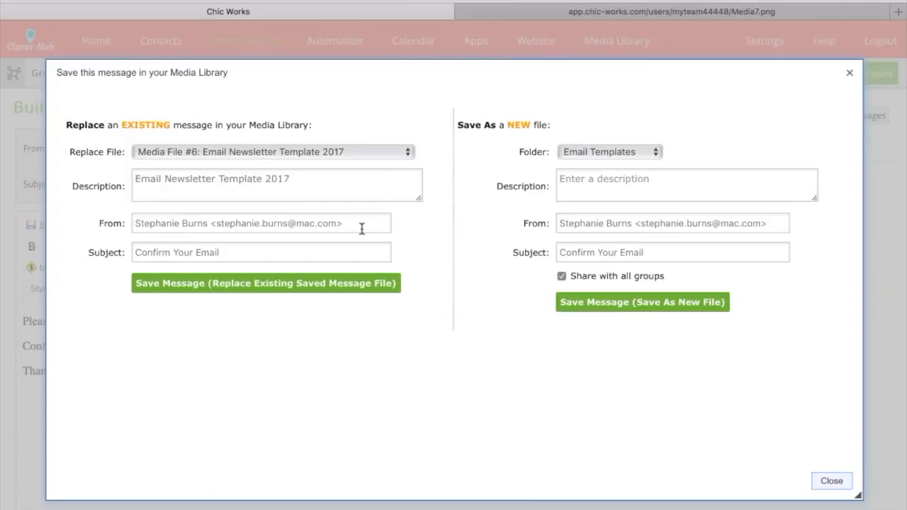
{"action": "left_click", "coordinate": [687, 186]}
{"action": "type", "text": "OptIn"}
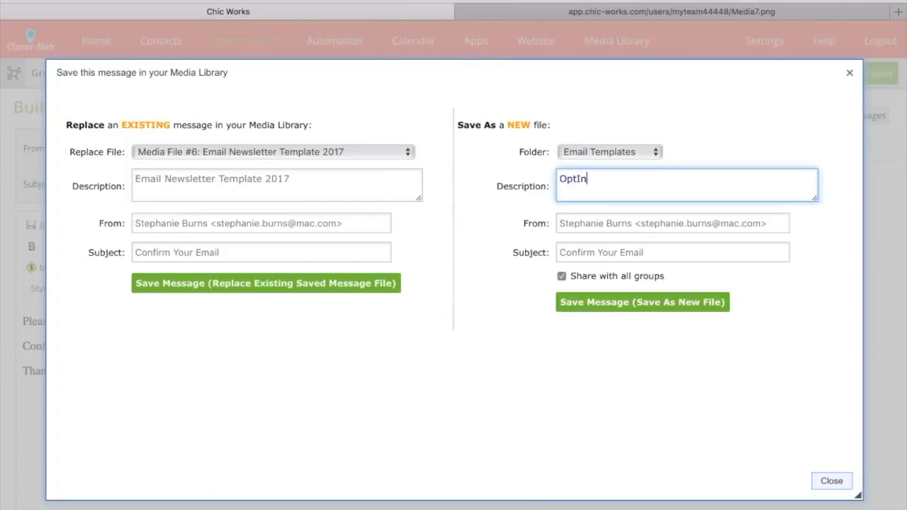
{"action": "type", "text": "1 Confirmation Email"}
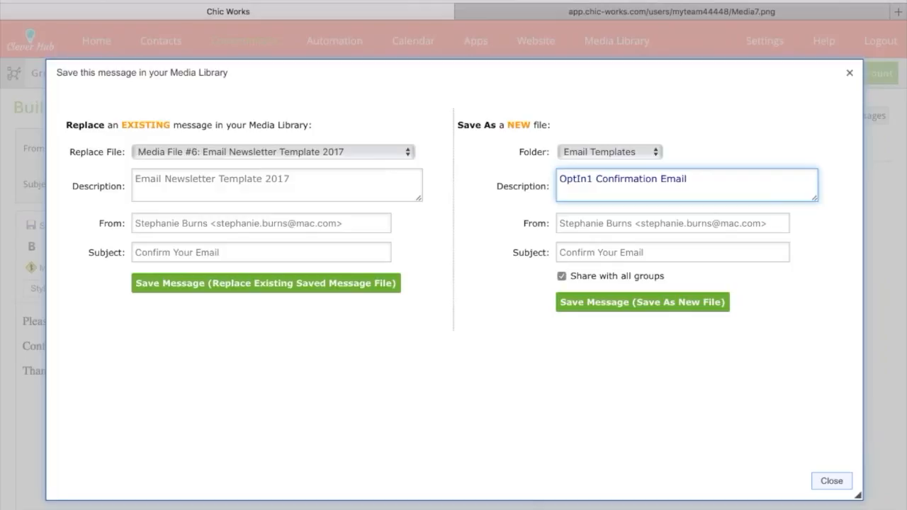
{"action": "left_click", "coordinate": [643, 303]}
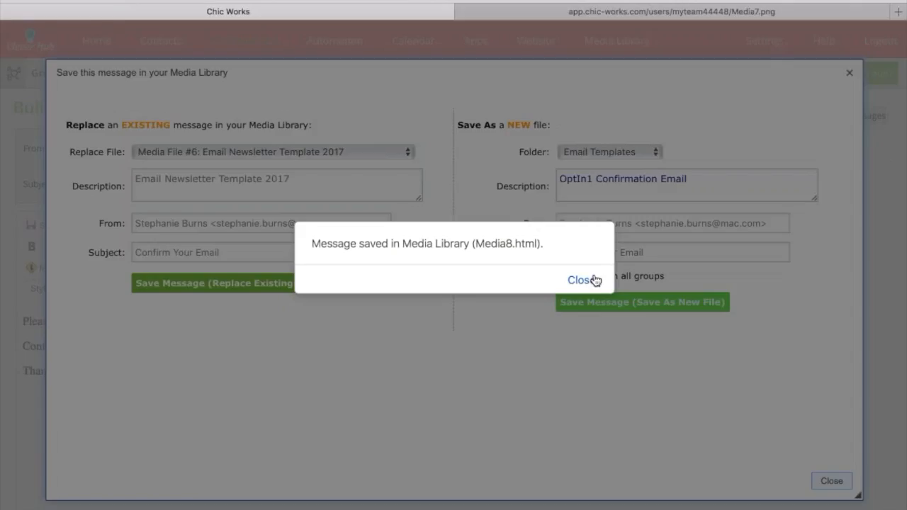
{"action": "left_click", "coordinate": [593, 277]}
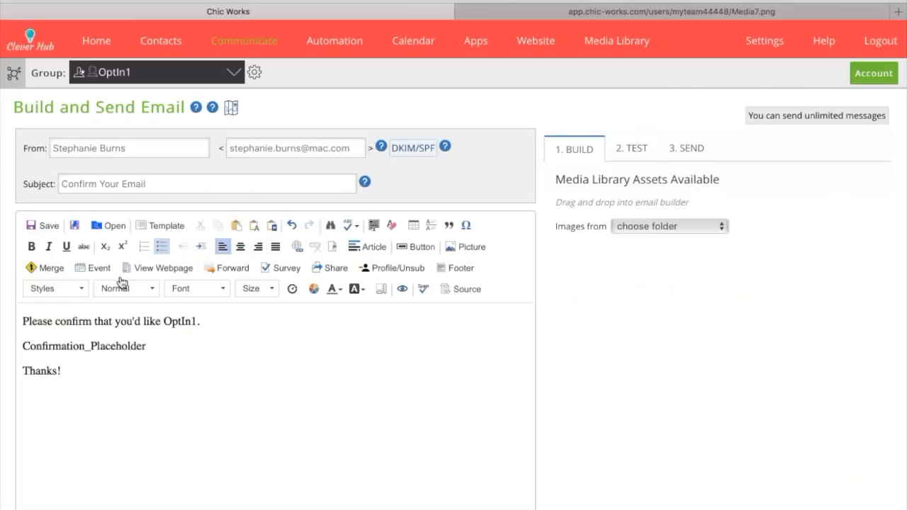
Change the email subject to "Here's Your PDF"
{"action": "triple_click", "coordinate": [137, 184]}
{"action": "type", "text": "Here's Your PDF"}
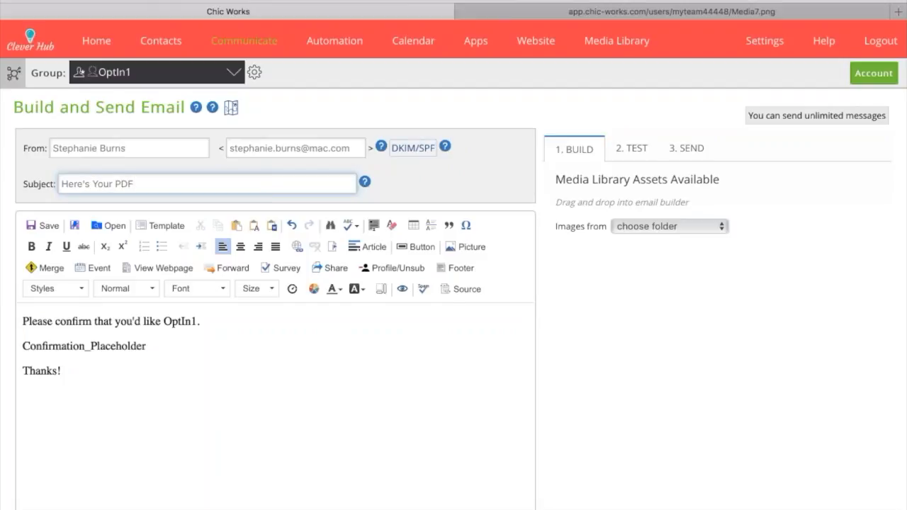
Replace the email body with "Here is the PDF Promised to you on how to make a million dollars in one hour."
{"action": "left_click", "coordinate": [64, 370]}
{"action": "key", "text": "ctrl+a"}
{"action": "key", "text": "Delete"}
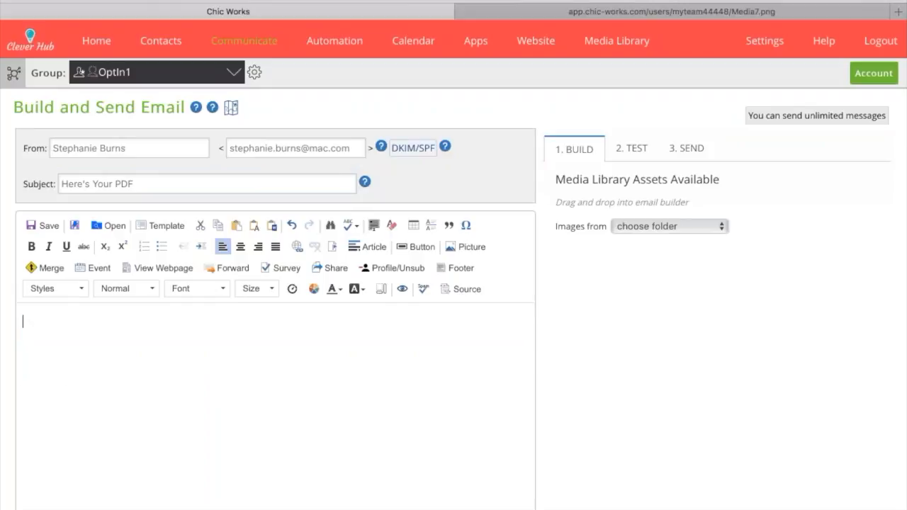
{"action": "type", "text": "Here is the PDF P"}
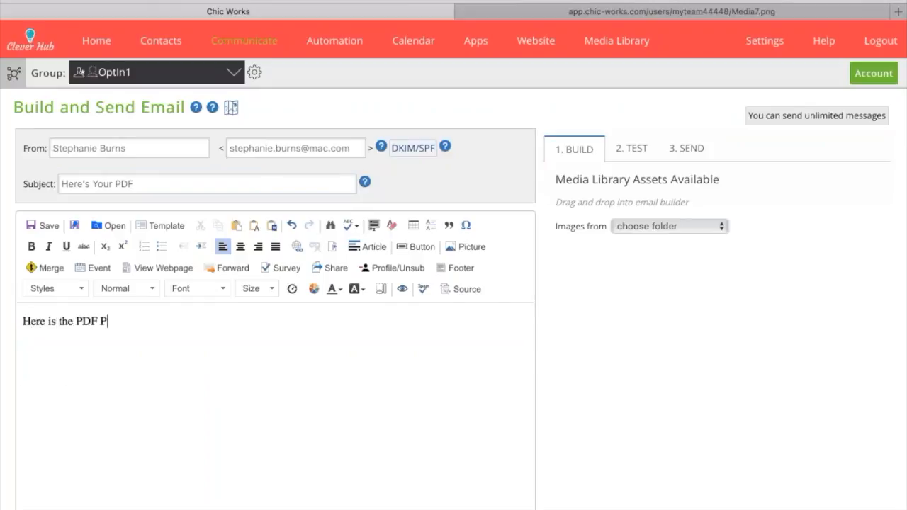
{"action": "type", "text": "romised to you "}
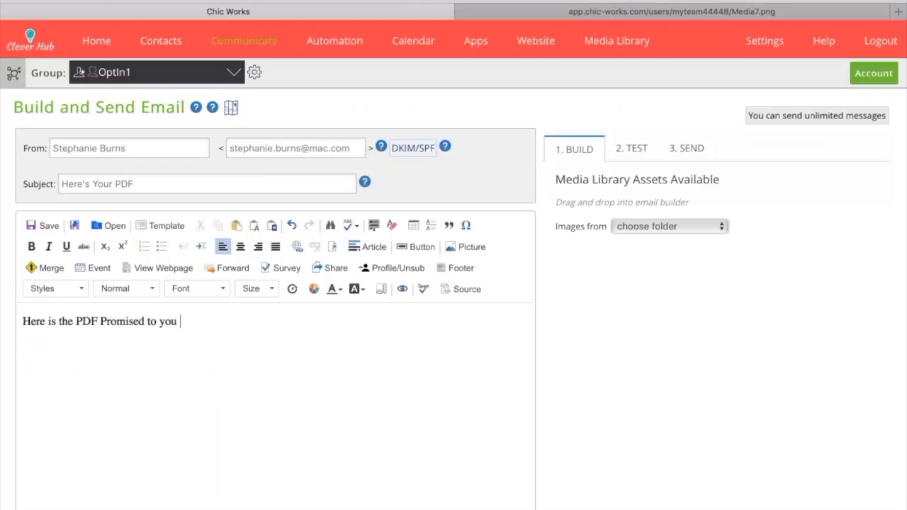
{"action": "type", "text": "on how to make"}
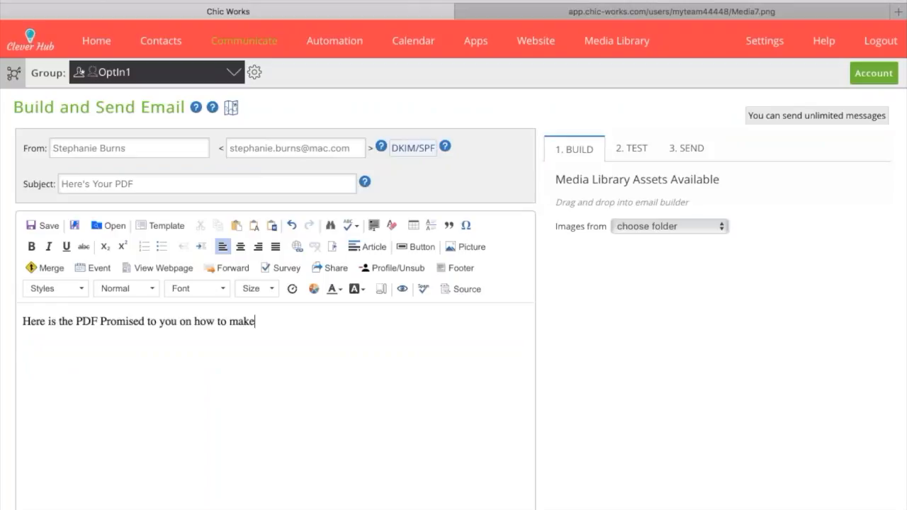
{"action": "type", "text": " a million dollar"}
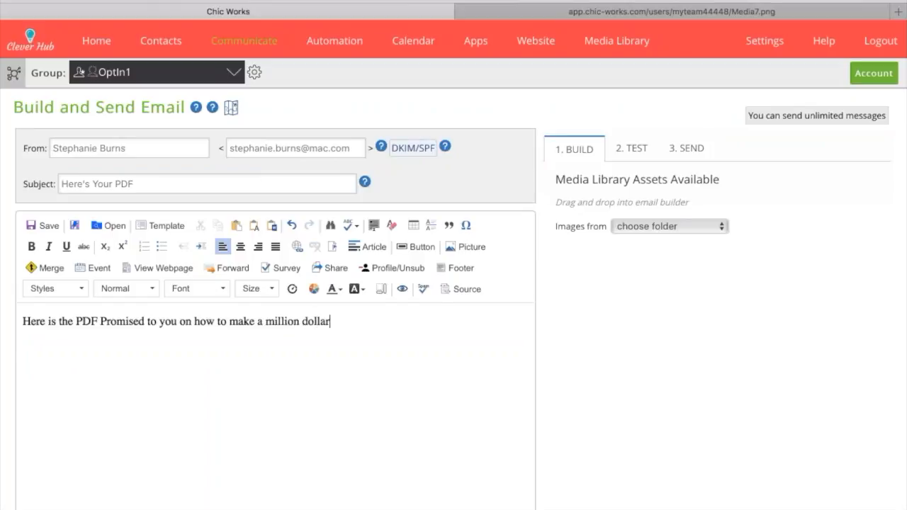
{"action": "type", "text": "s in one ho"}
{"action": "key", "text": "BackSpace"}
{"action": "key", "text": "BackSpace"}
{"action": "type", "text": "one hour."}
Sign the email with the sender's first name, leaving a blank line between the message and the signature
{"action": "key", "text": "Return"}
{"action": "key", "text": "Return"}
{"action": "type", "text": "STephanie"}
{"action": "key", "text": "Return"}
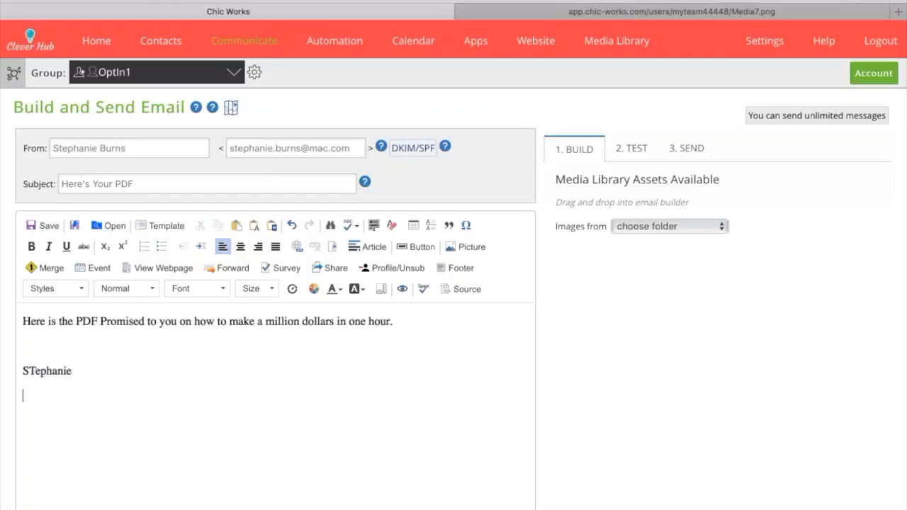
{"action": "left_click", "coordinate": [36, 370]}
{"action": "key", "text": "BackSpace"}
{"action": "type", "text": "t"}
{"action": "left_click", "coordinate": [32, 350]}
Save the message as a new file in the Email Templates folder with the description "OptIn1 - Download"
{"action": "left_click", "coordinate": [43, 225]}
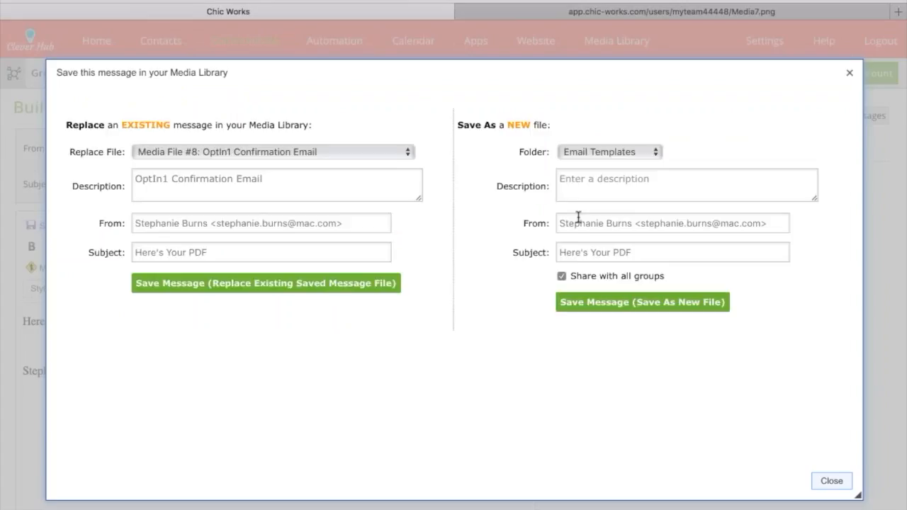
{"action": "left_click", "coordinate": [585, 178]}
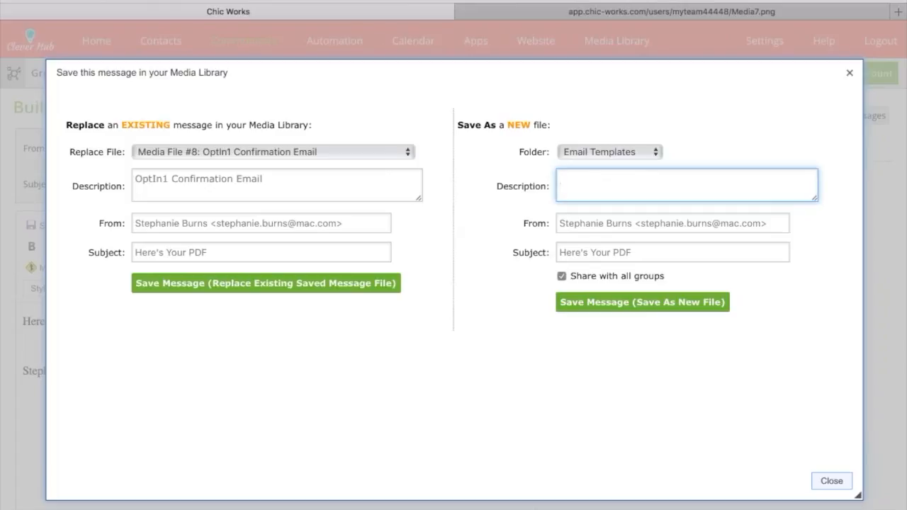
{"action": "type", "text": "OptIn1 - Value Download"}
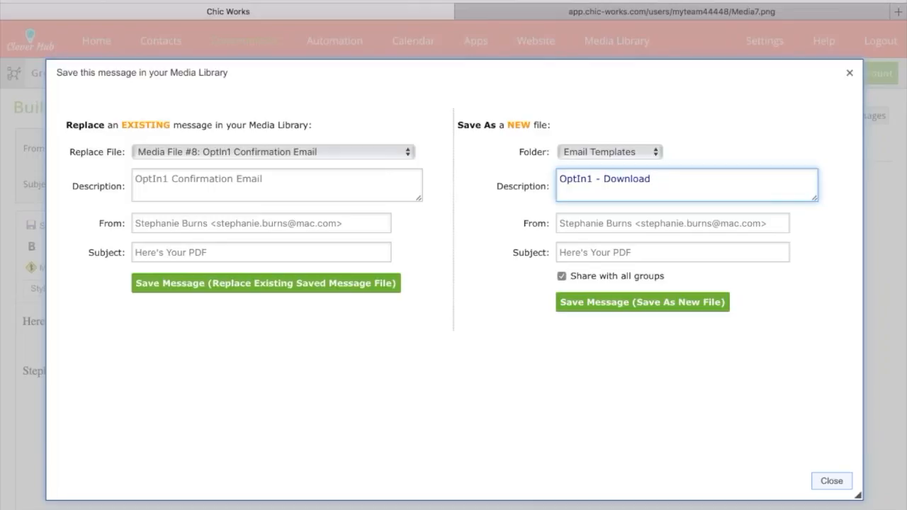
{"action": "left_click", "coordinate": [594, 304]}
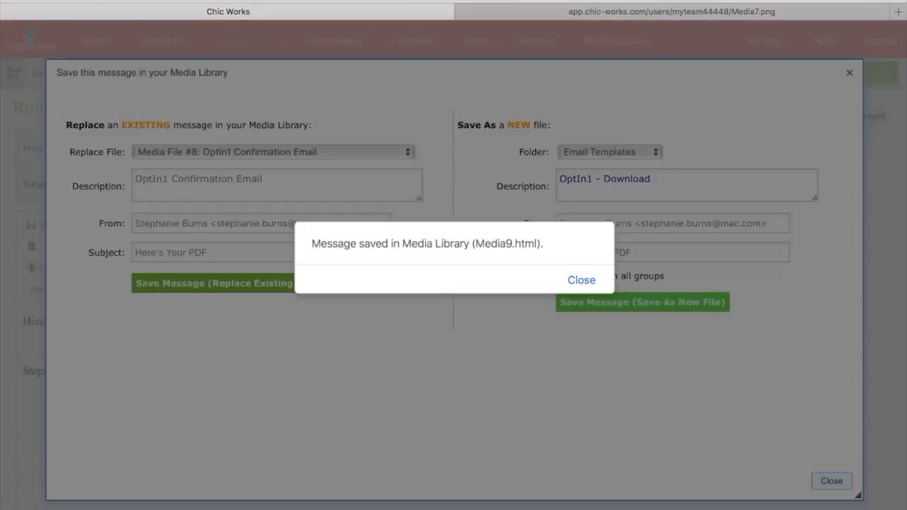
{"action": "left_click", "coordinate": [586, 285]}
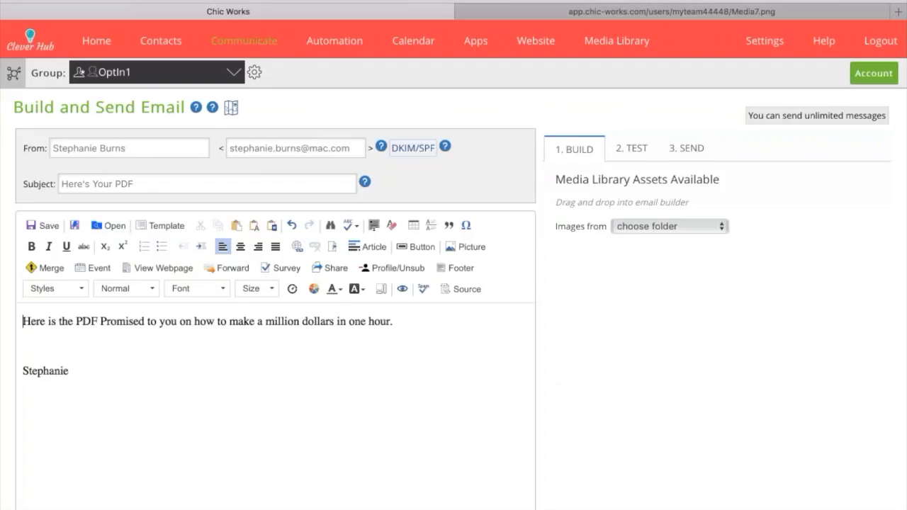
Copy the short link of the CleverOptIn file stored in the Media Library's OptIn File folder
{"action": "left_click", "coordinate": [617, 40]}
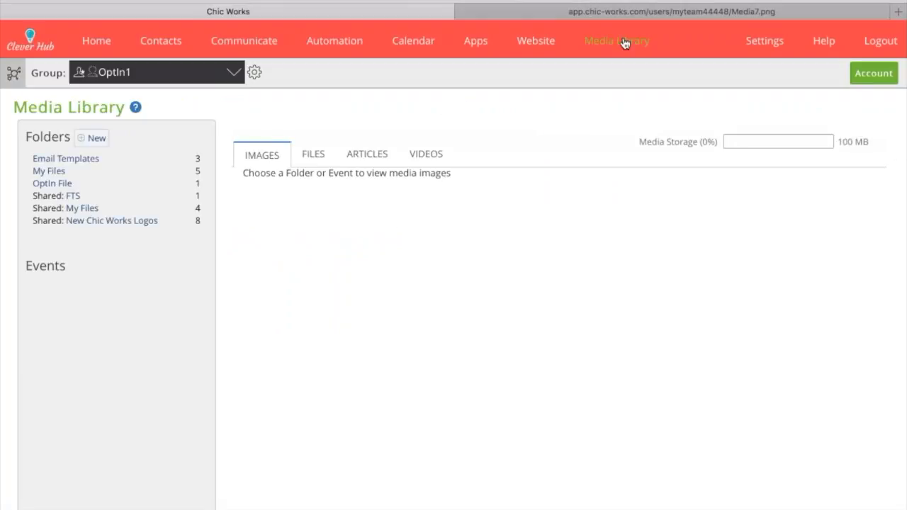
{"action": "left_click", "coordinate": [54, 172]}
{"action": "left_click", "coordinate": [312, 156]}
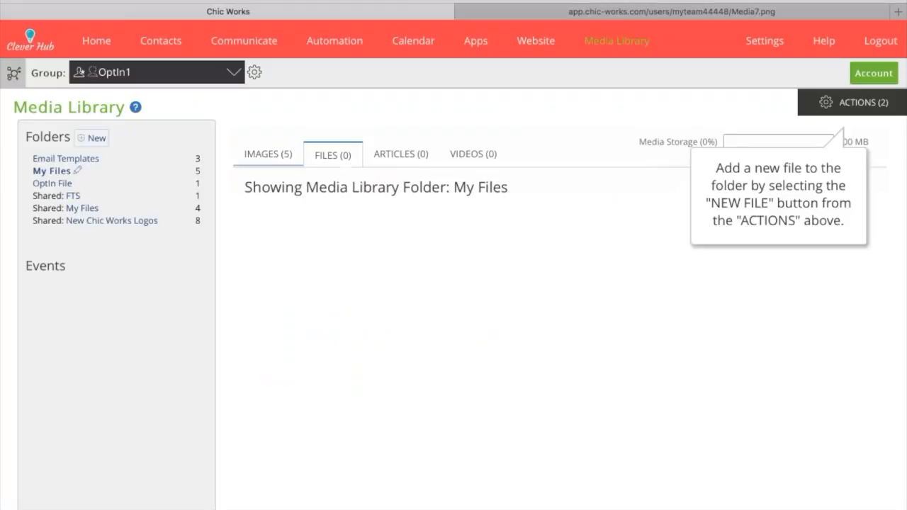
{"action": "left_click", "coordinate": [43, 184]}
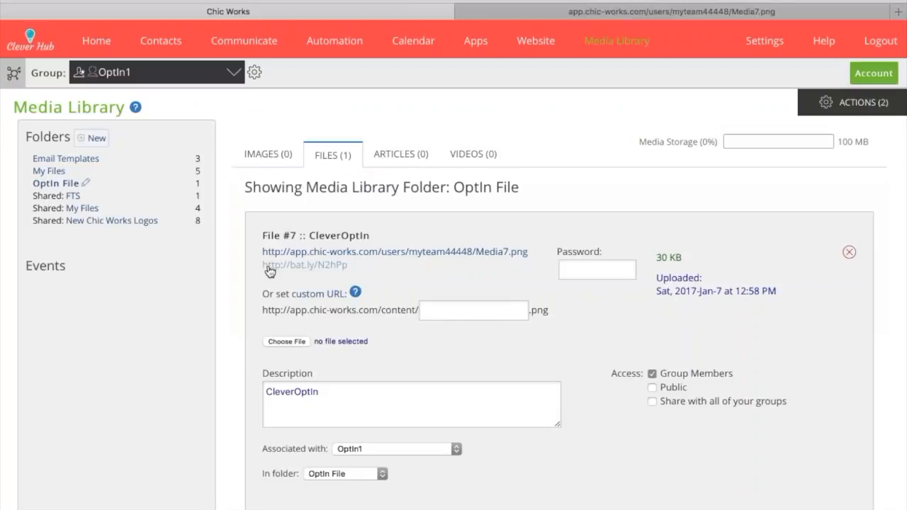
{"action": "left_click_drag", "start_coordinate": [358, 272], "coordinate": [263, 268]}
{"action": "key", "text": "super+c"}
Return to the email and paste the copied short link on the blank line above the signature
{"action": "mouse_move", "coordinate": [244, 40]}
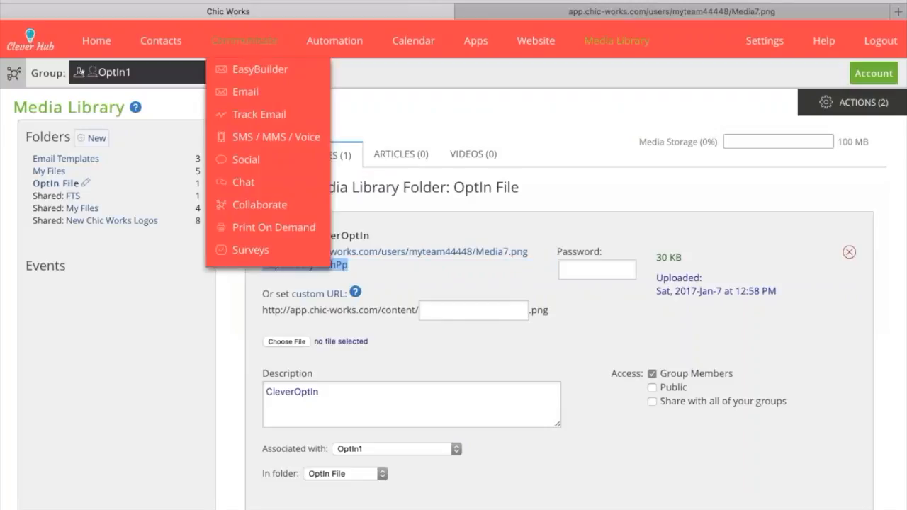
{"action": "left_click", "coordinate": [245, 91]}
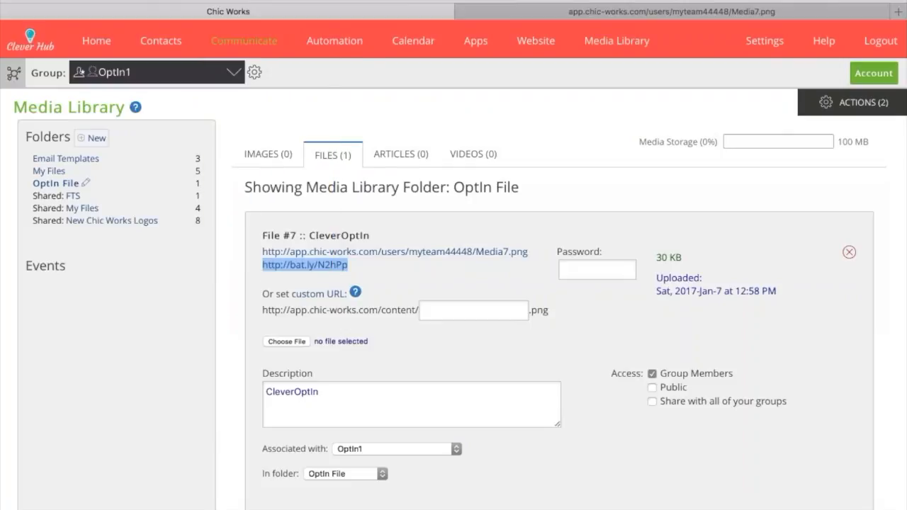
{"action": "left_click", "coordinate": [45, 345]}
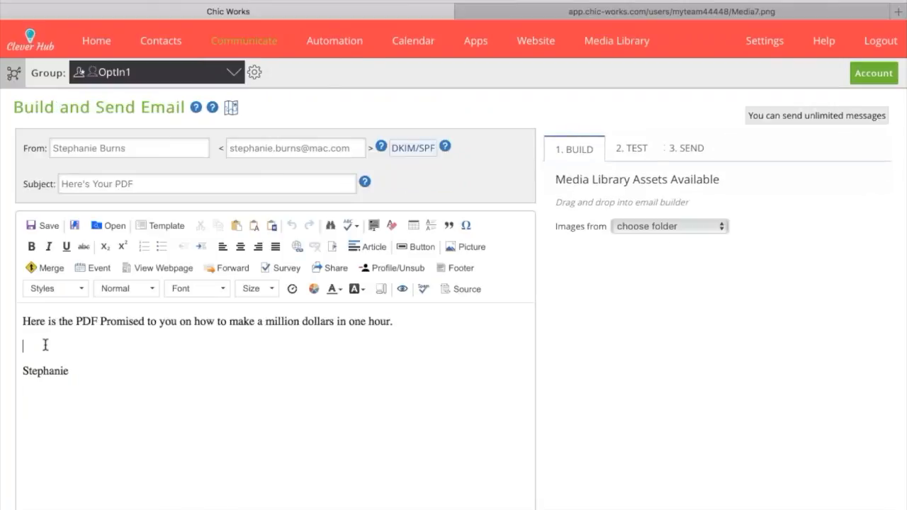
{"action": "key", "text": "super+v"}
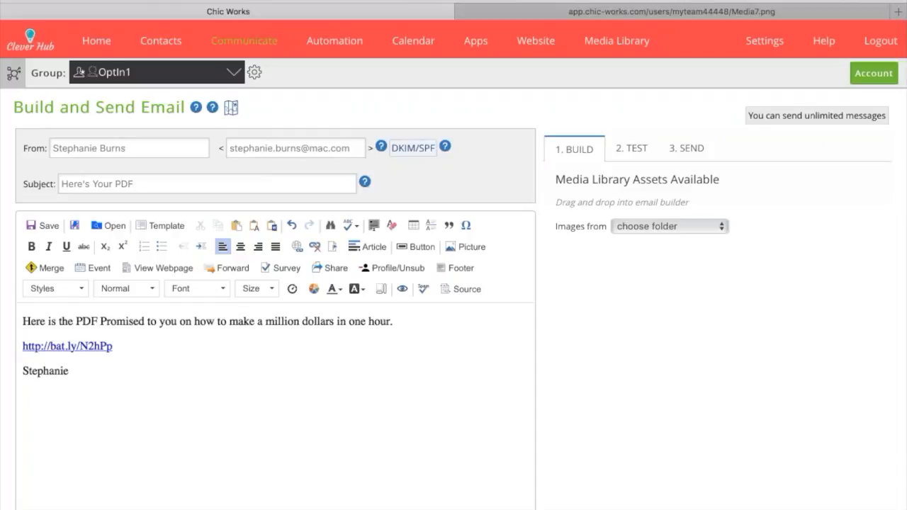
Insert the round Clever Hub logo "Untitled design (2)" from the My Files folder on a new line below the link
{"action": "key", "text": "Return"}
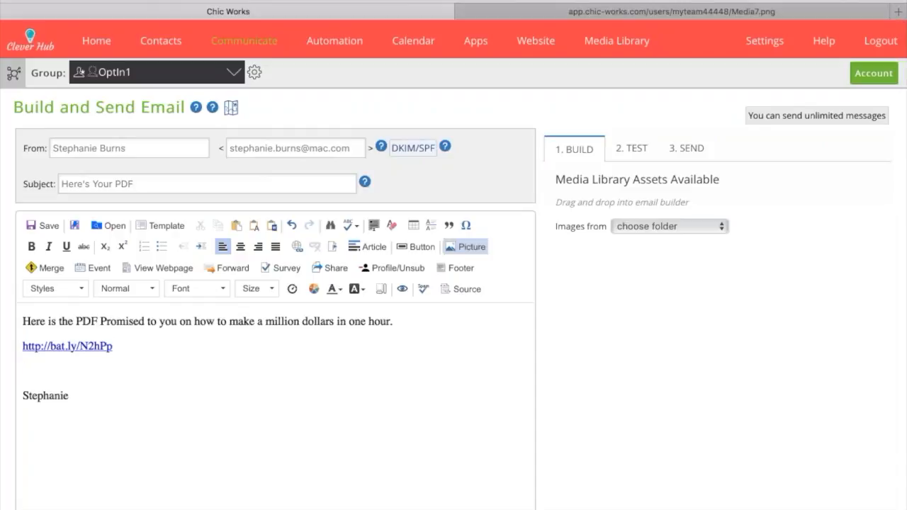
{"action": "left_click", "coordinate": [466, 247]}
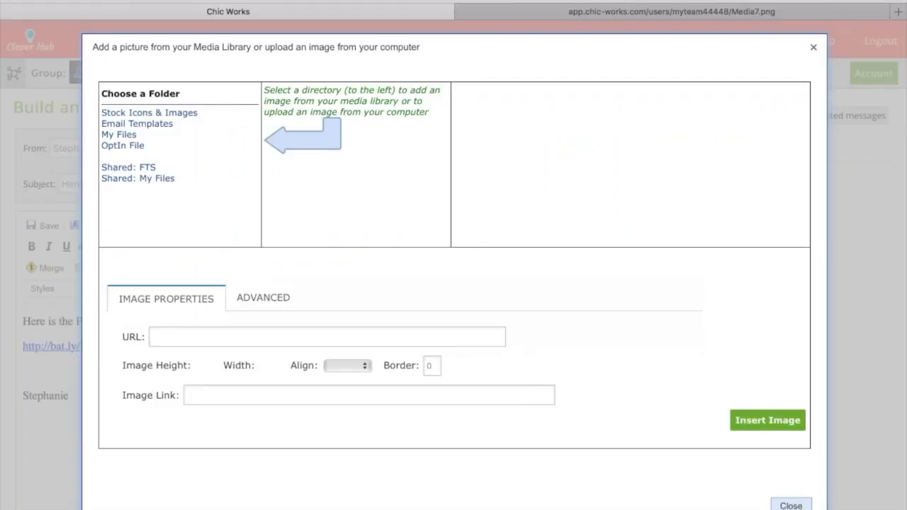
{"action": "left_click", "coordinate": [119, 134]}
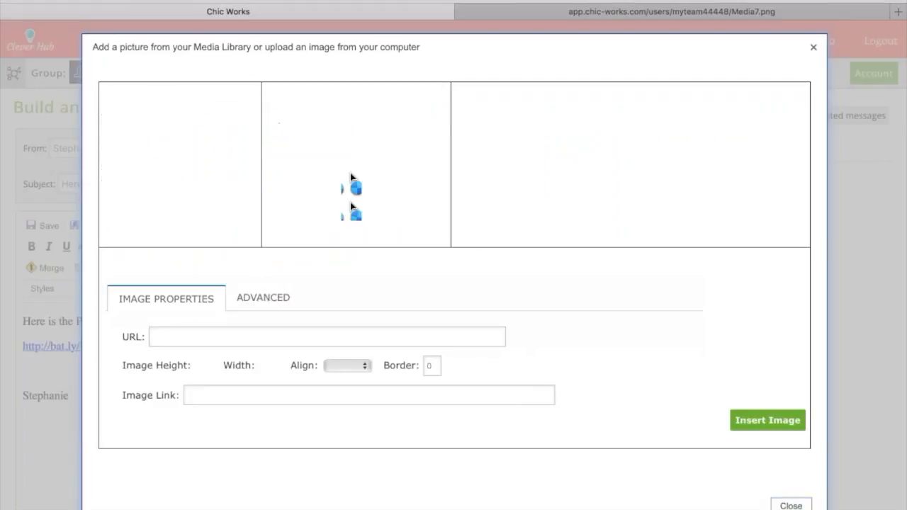
{"action": "left_click", "coordinate": [302, 115]}
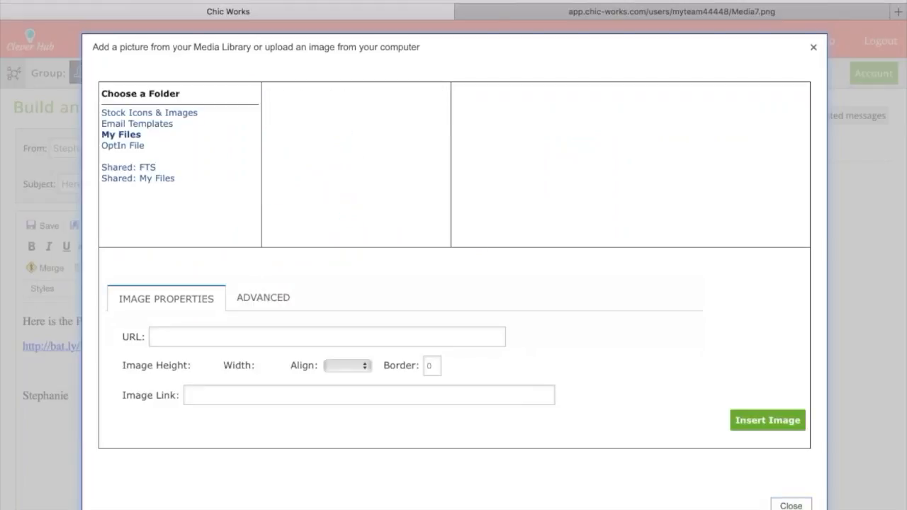
{"action": "left_click", "coordinate": [317, 148]}
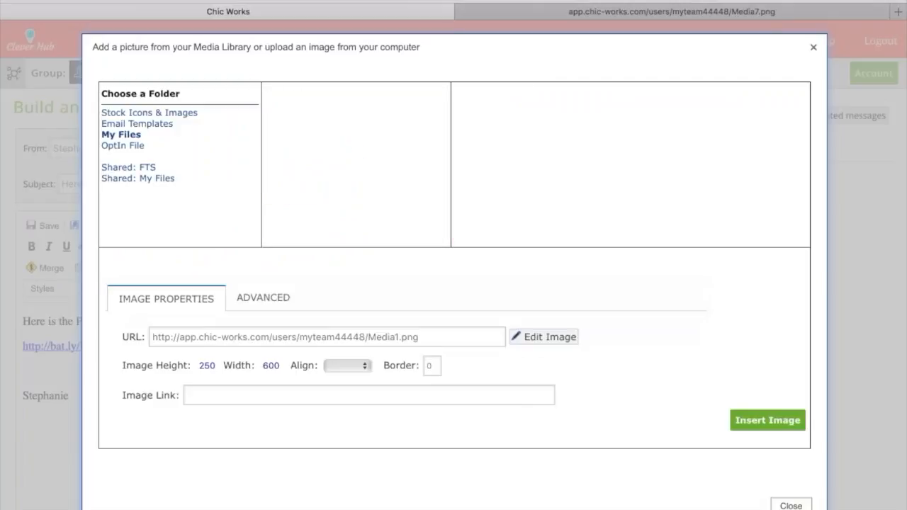
{"action": "left_click", "coordinate": [326, 163]}
{"action": "left_click", "coordinate": [322, 178]}
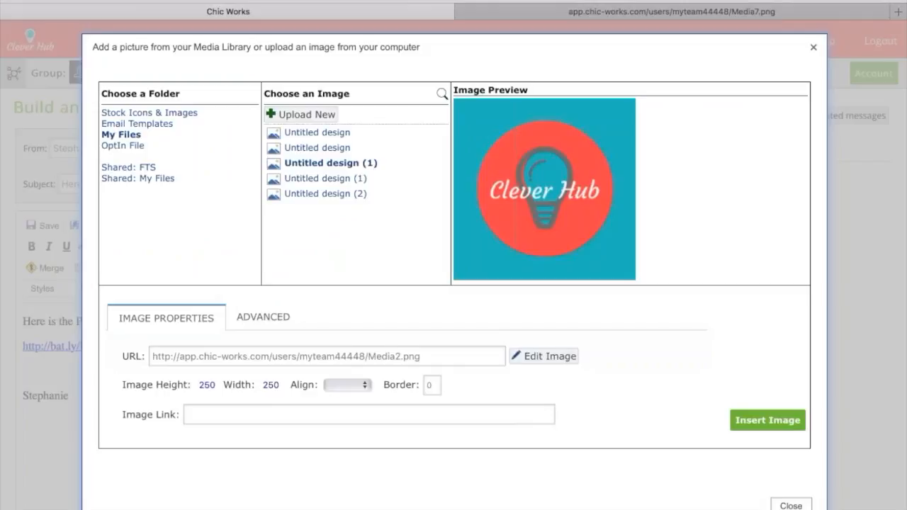
{"action": "left_click", "coordinate": [318, 195]}
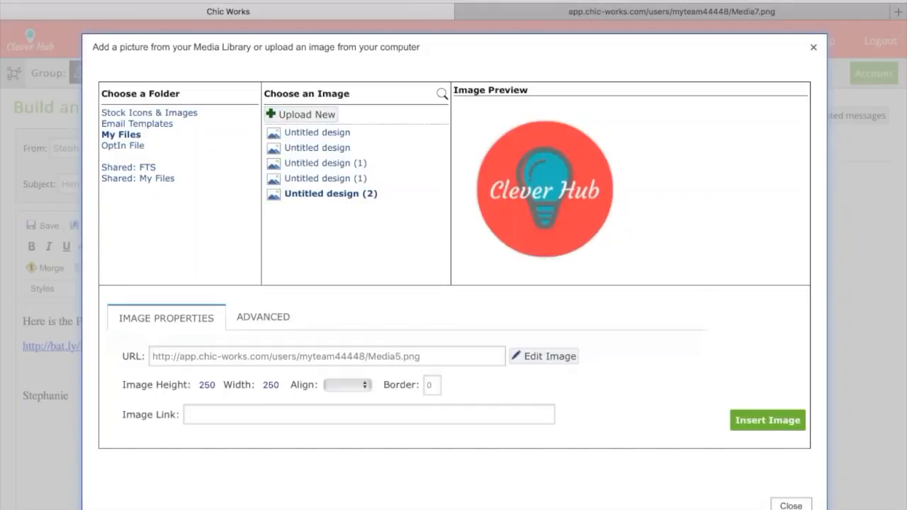
{"action": "left_click", "coordinate": [768, 421]}
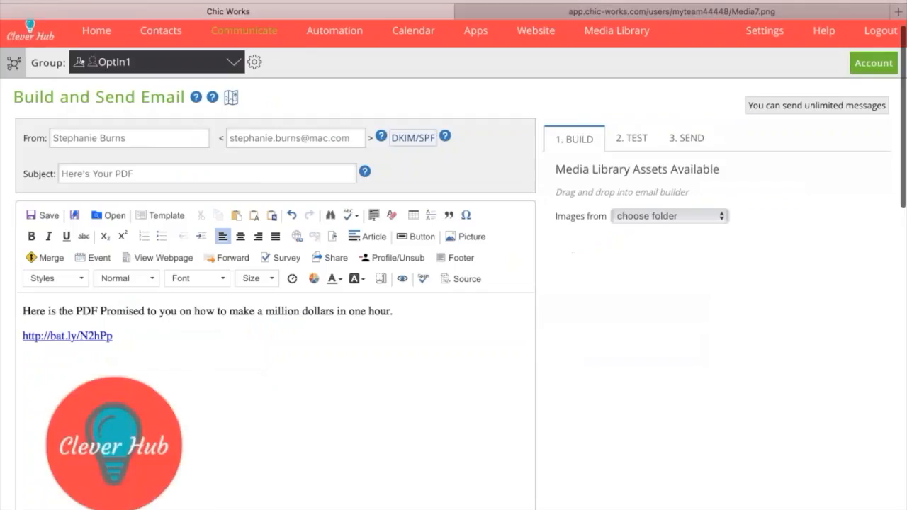
{"action": "left_click", "coordinate": [118, 446]}
{"action": "left_click", "coordinate": [297, 236]}
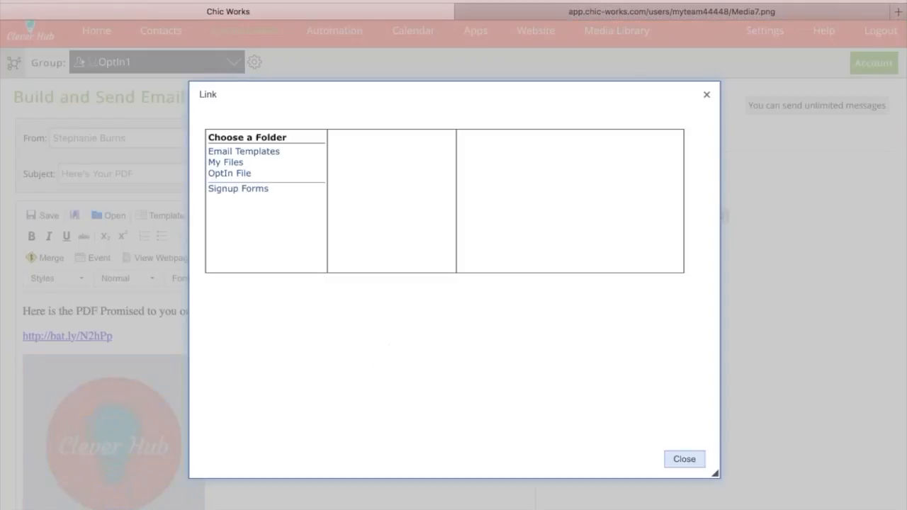
{"action": "key", "text": "super+v"}
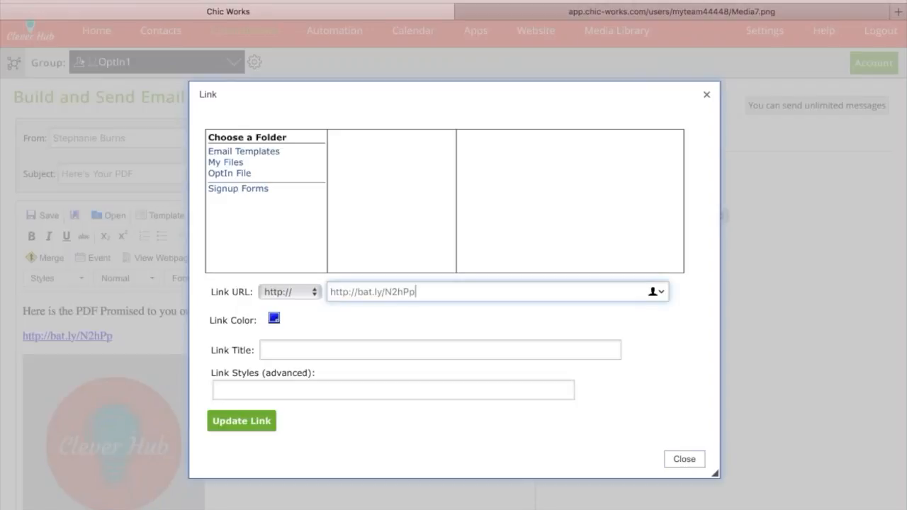
{"action": "left_click", "coordinate": [245, 422]}
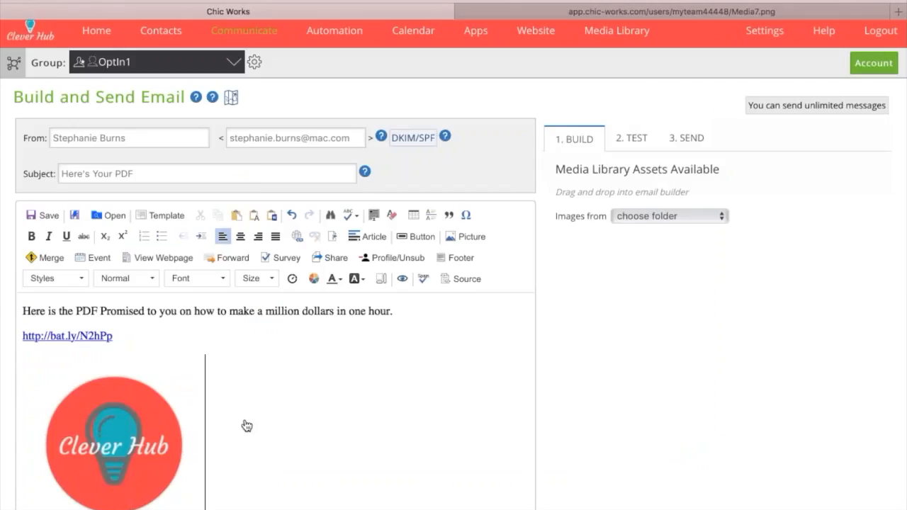
Save the email by replacing the existing "OptIn1 - Download" message file
{"action": "scroll", "coordinate": [246, 426], "scroll_direction": "down", "scroll_amount": 2}
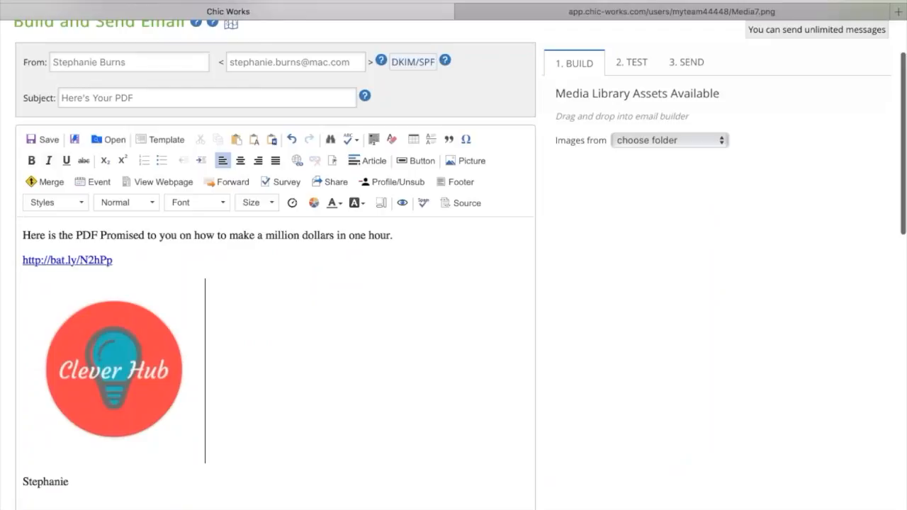
{"action": "left_click", "coordinate": [34, 144]}
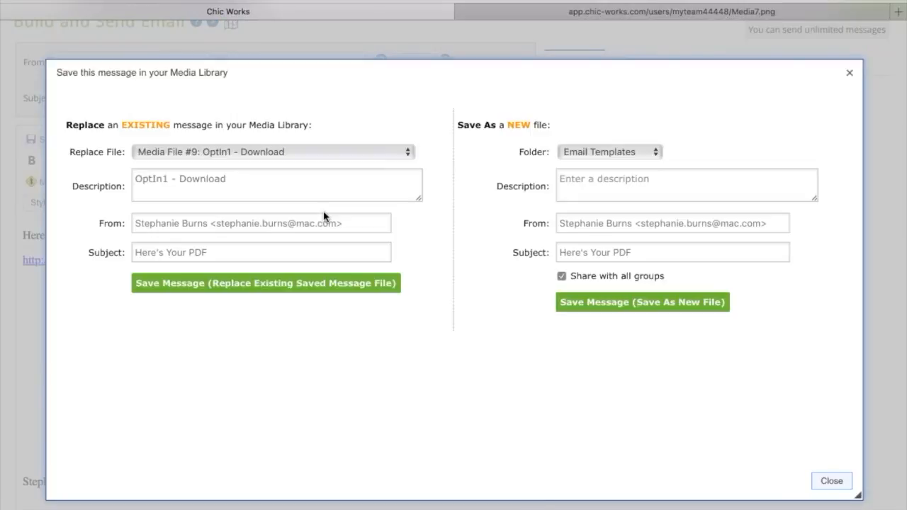
{"action": "left_click", "coordinate": [197, 290]}
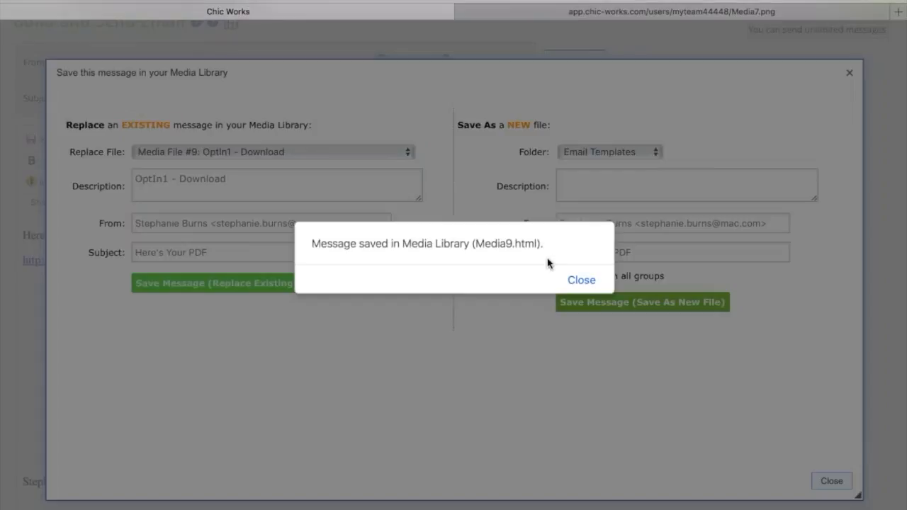
{"action": "left_click", "coordinate": [581, 280]}
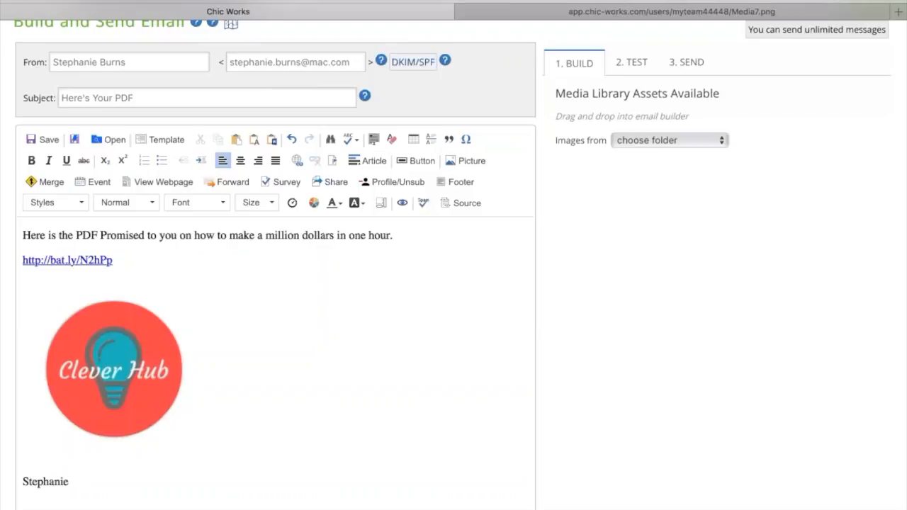
Change the email subject to "How did you like the pdf?"
{"action": "left_click", "coordinate": [98, 98]}
{"action": "triple_click", "coordinate": [94, 98]}
{"action": "type", "text": "How"}
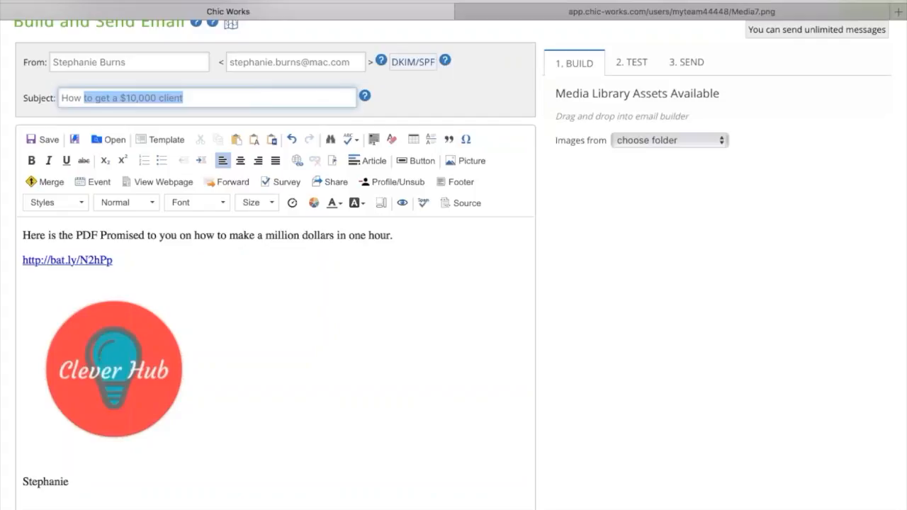
{"action": "type", "text": " did you like the pdf?"}
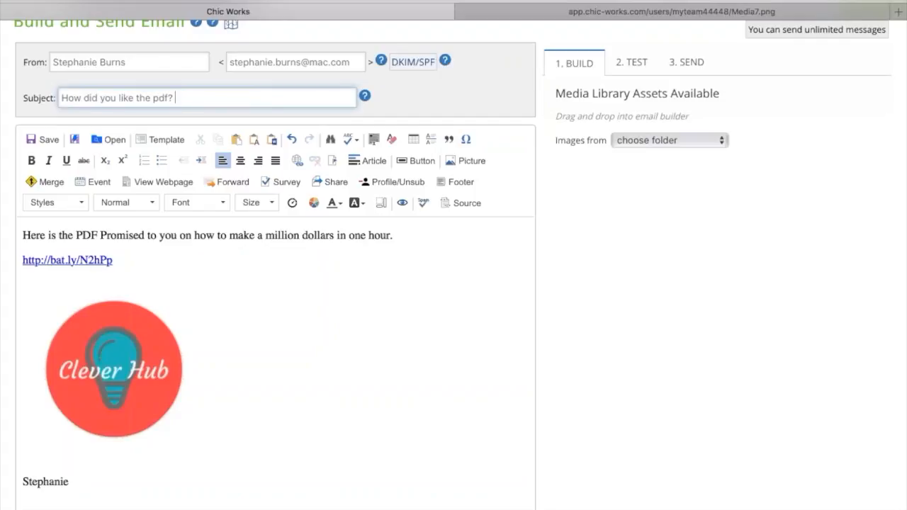
Replace the text, link and logo above the signature with "Hey there! How did you like the pdf?" and leave a blank line below
{"action": "left_click", "coordinate": [144, 427]}
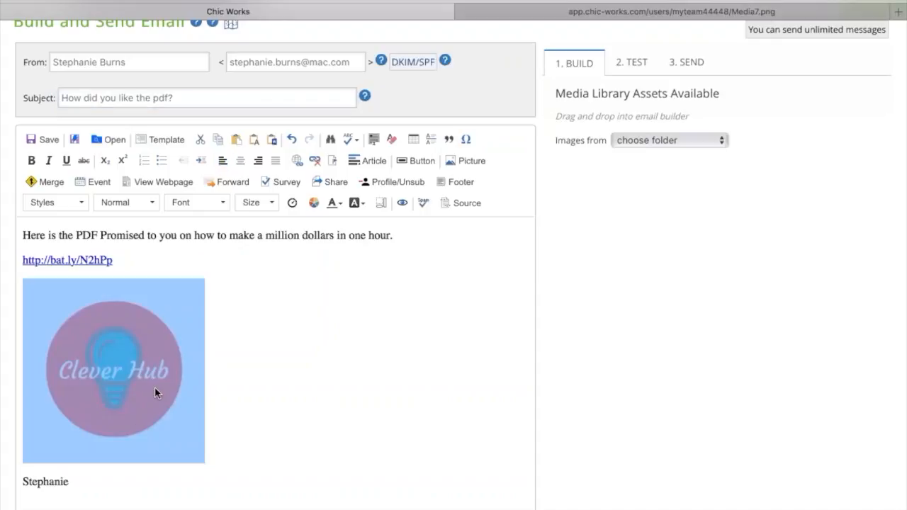
{"action": "left_click", "coordinate": [206, 367]}
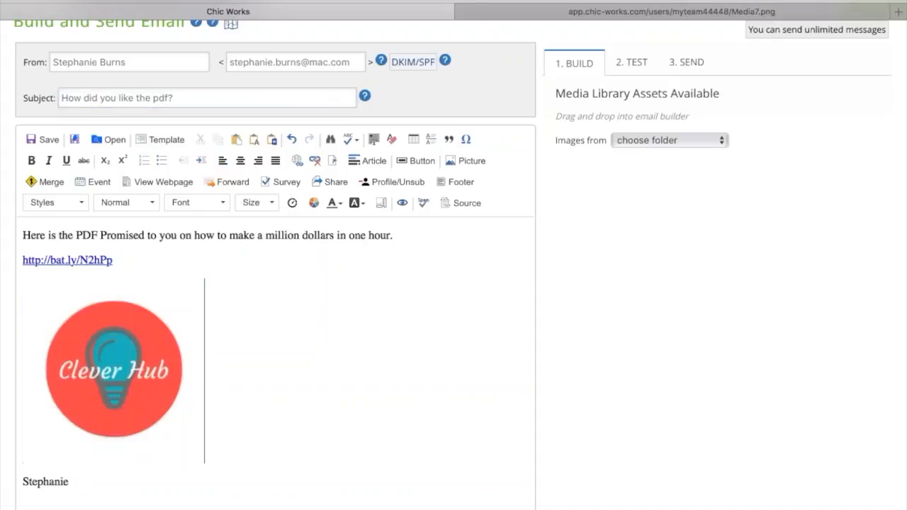
{"action": "key", "text": "BackSpace"}
{"action": "key", "text": "BackSpace"}
{"action": "left_click_drag", "start_coordinate": [146, 267], "coordinate": [23, 235]}
{"action": "type", "text": "Hey there! How d"}
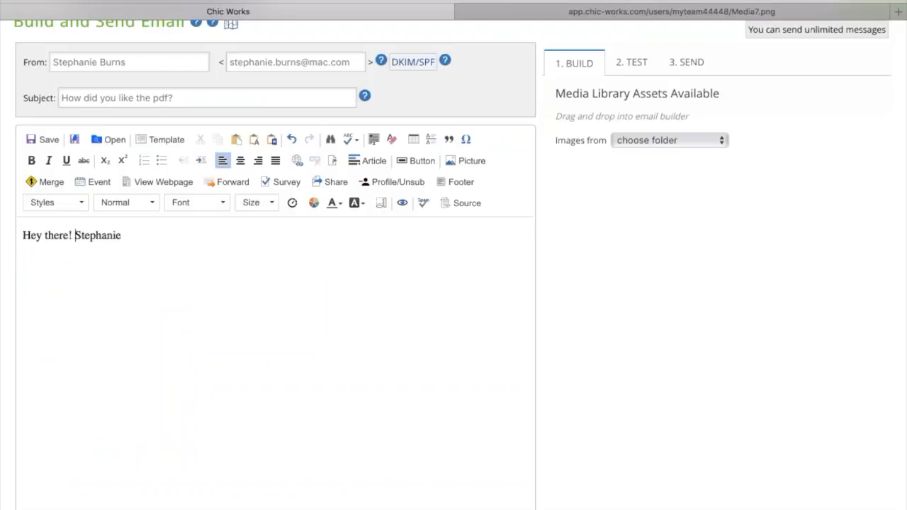
{"action": "type", "text": "id you like the pdf"}
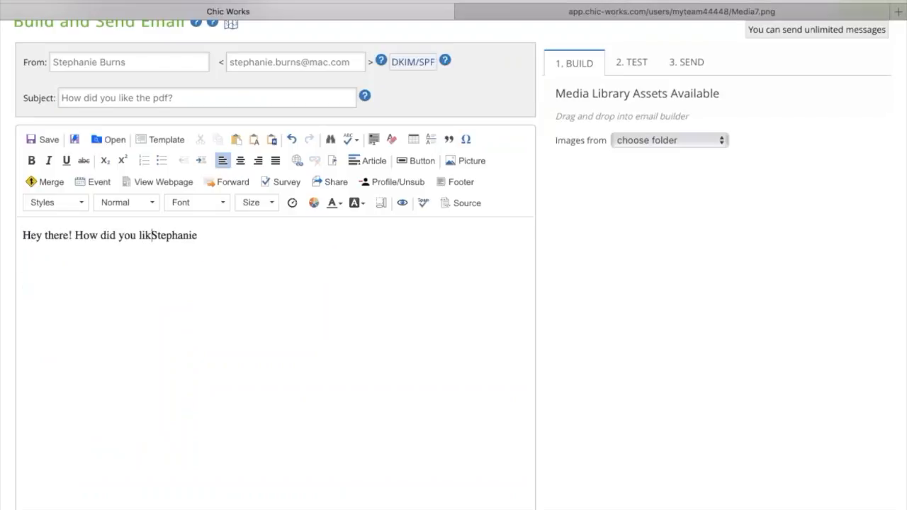
{"action": "type", "text": "?"}
{"action": "key", "text": "Return"}
{"action": "key", "text": "Return"}
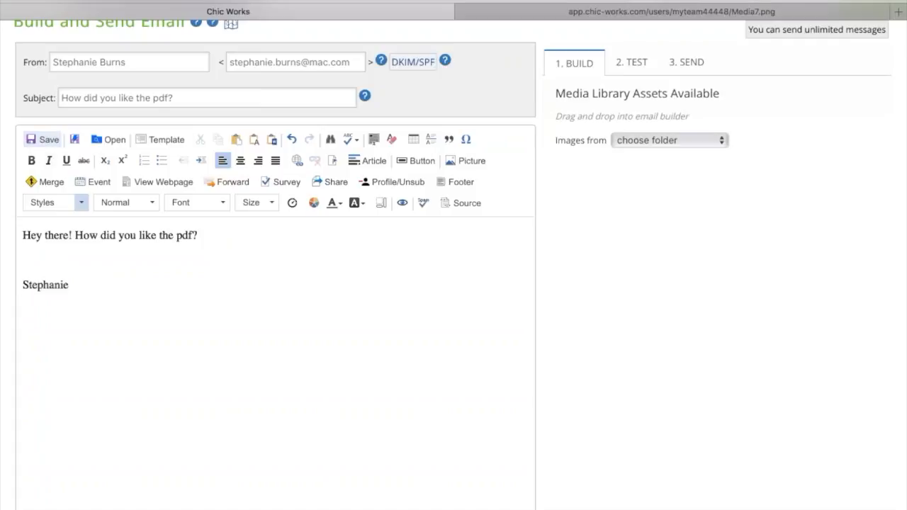
Move the question "How did you like the pdf?" to its own paragraph, with a blank line after the greeting
{"action": "left_click", "coordinate": [73, 235]}
{"action": "key", "text": "Return"}
{"action": "key", "text": "Return"}
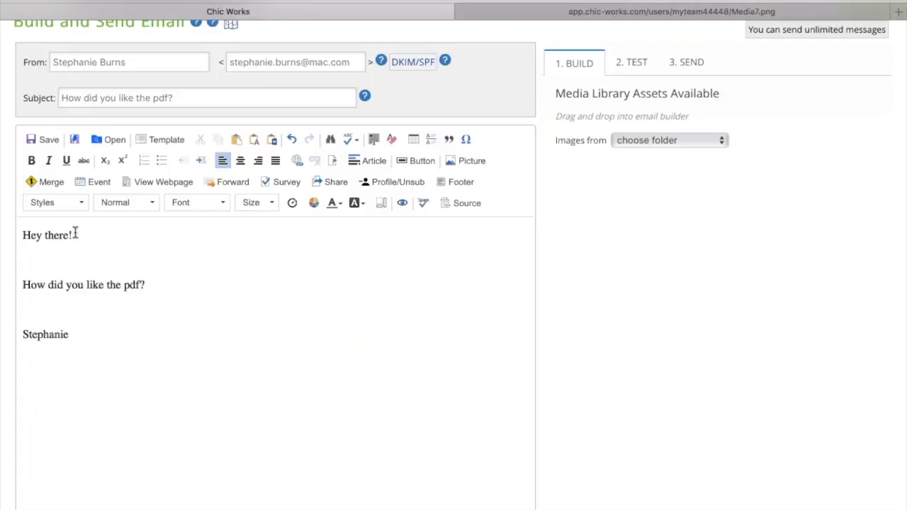
Personalize the greeting by adding a comma after "there" and inserting the Firstname mail merge placeholder before the exclamation mark
{"action": "left_click", "coordinate": [68, 237]}
{"action": "type", "text": ","}
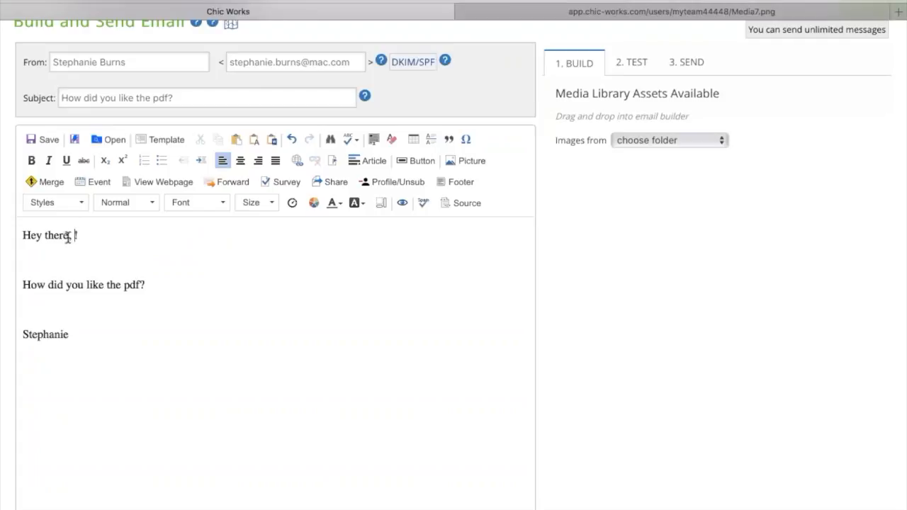
{"action": "left_click", "coordinate": [41, 182]}
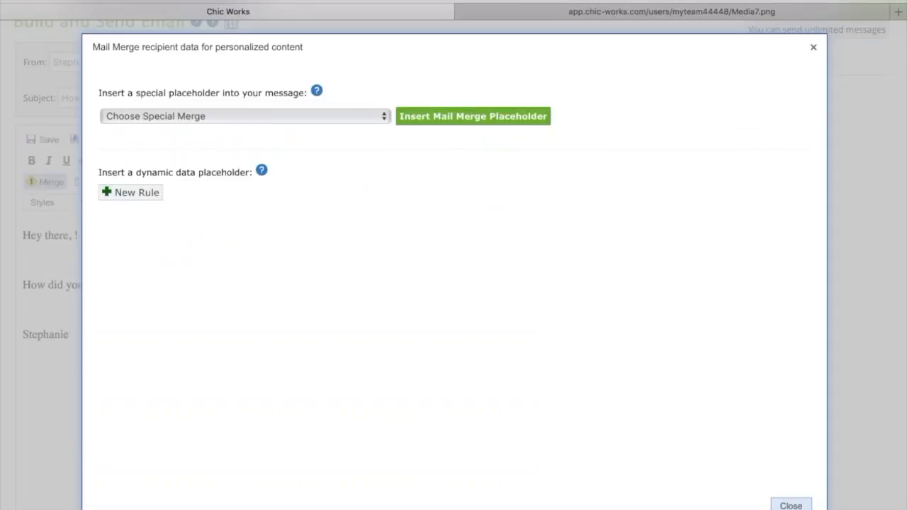
{"action": "left_click", "coordinate": [135, 328]}
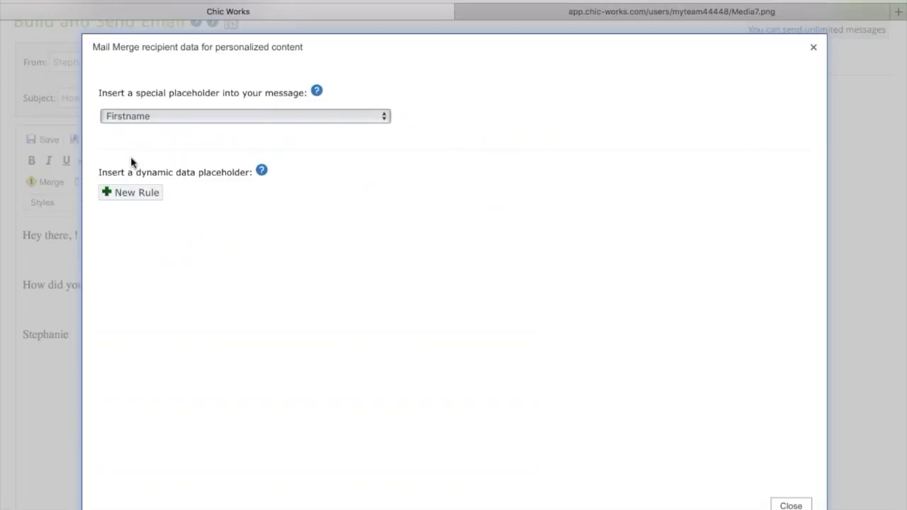
{"action": "left_click", "coordinate": [469, 115]}
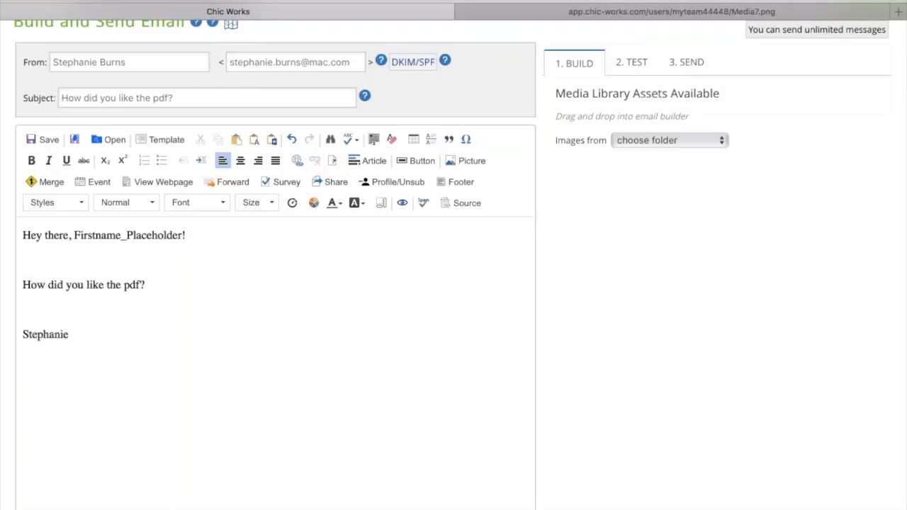
Save the email as a new file in the Email Templates folder with the description "Opt1 - Follow Up"
{"action": "left_click", "coordinate": [38, 142]}
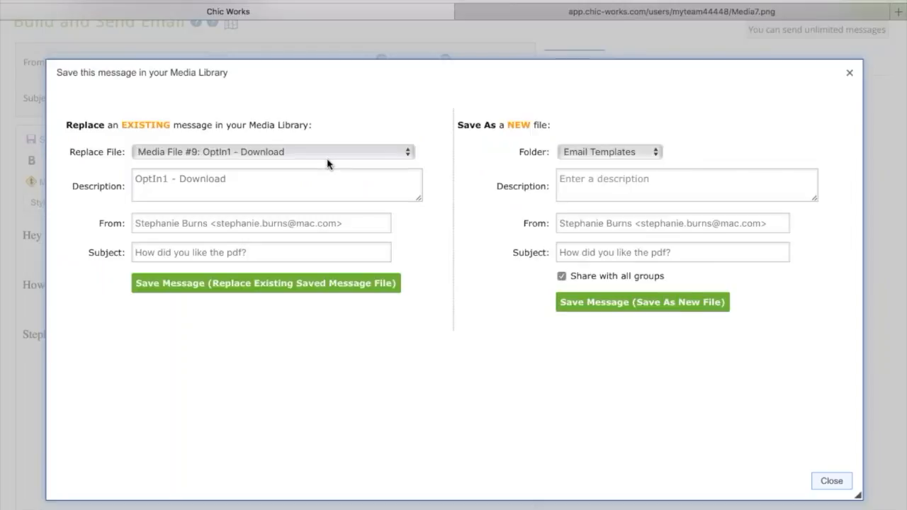
{"action": "left_click", "coordinate": [590, 178]}
{"action": "type", "text": "Opt"}
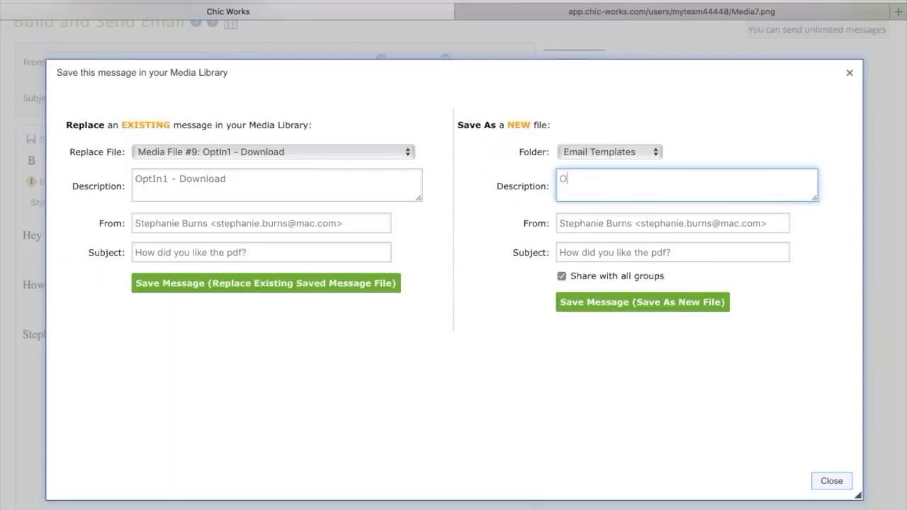
{"action": "type", "text": "1 - Follwo"}
{"action": "key", "text": "BackSpace"}
{"action": "key", "text": "BackSpace"}
{"action": "type", "text": "owUp"}
{"action": "left_click", "coordinate": [667, 305]}
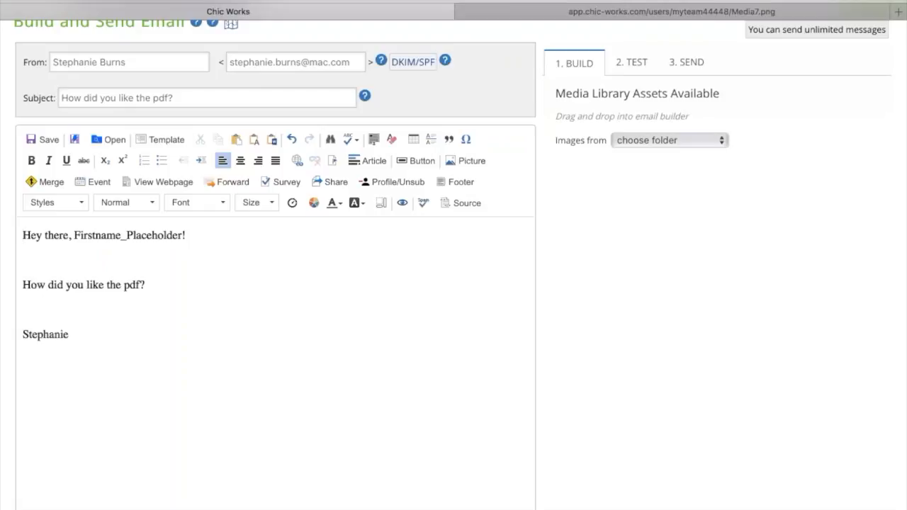
{"action": "left_click", "coordinate": [112, 140]}
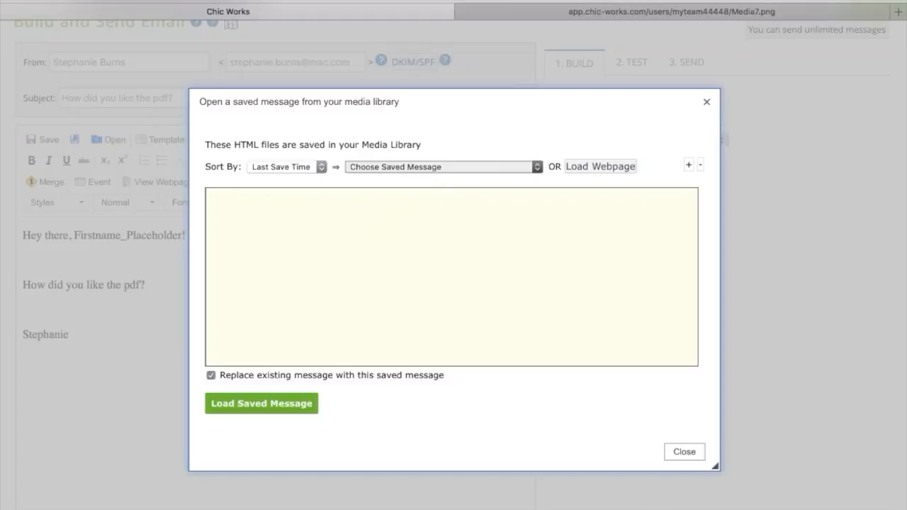
{"action": "left_click", "coordinate": [684, 454]}
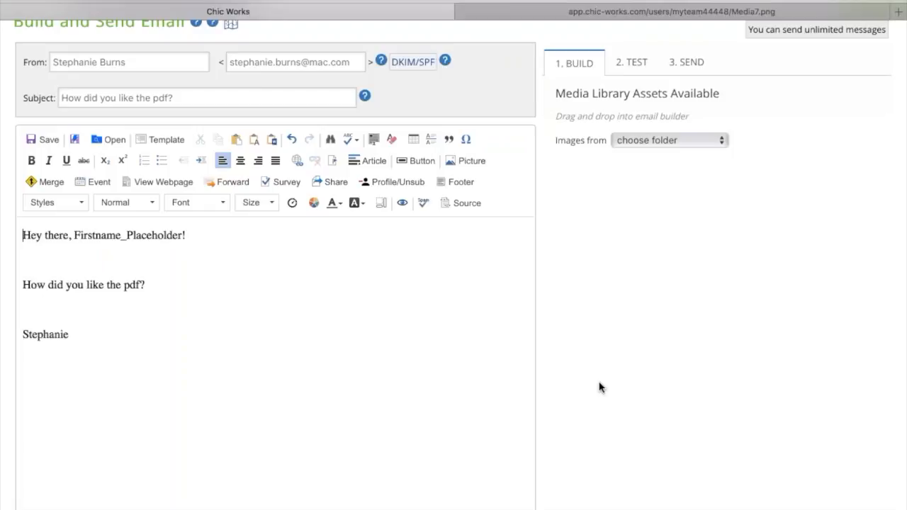
Open the OptIn1 website signup form for editing and check which contact information it collects
{"action": "scroll", "coordinate": [599, 387], "scroll_direction": "up", "scroll_amount": 2}
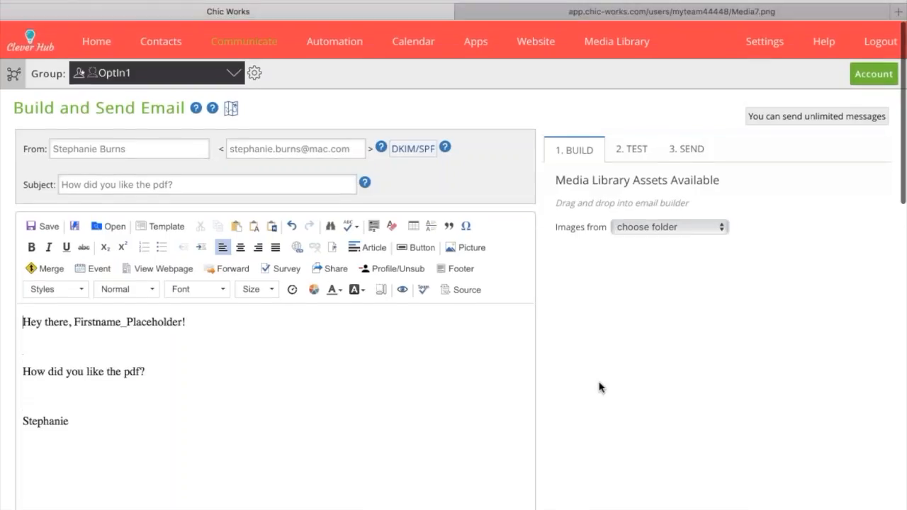
{"action": "mouse_move", "coordinate": [535, 47]}
{"action": "left_click", "coordinate": [541, 181]}
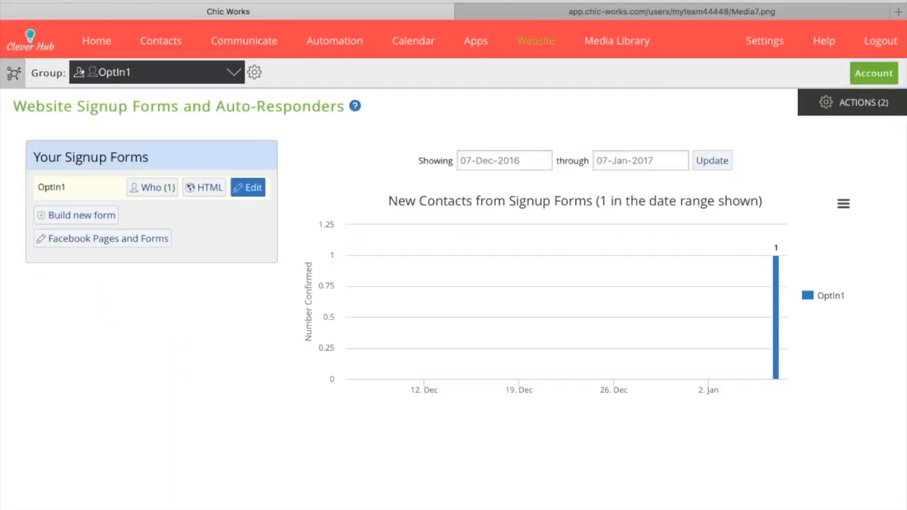
{"action": "left_click", "coordinate": [248, 187]}
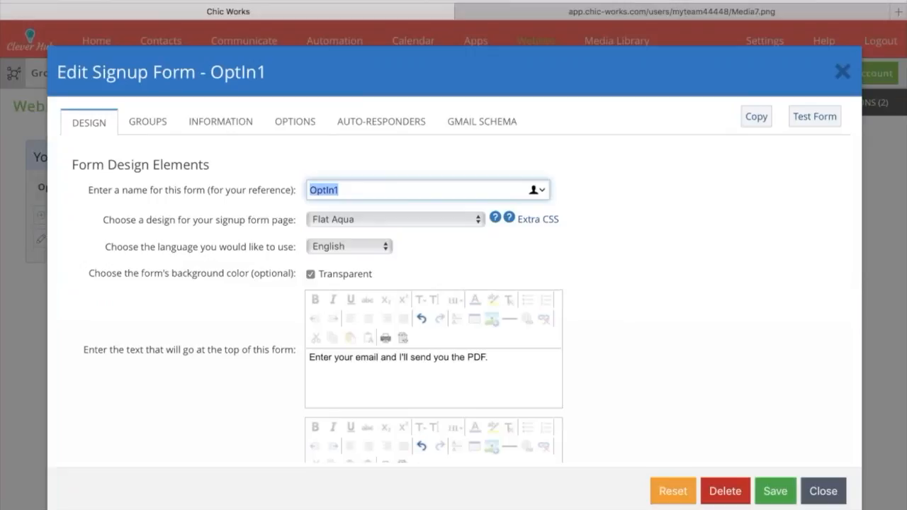
{"action": "left_click", "coordinate": [247, 126]}
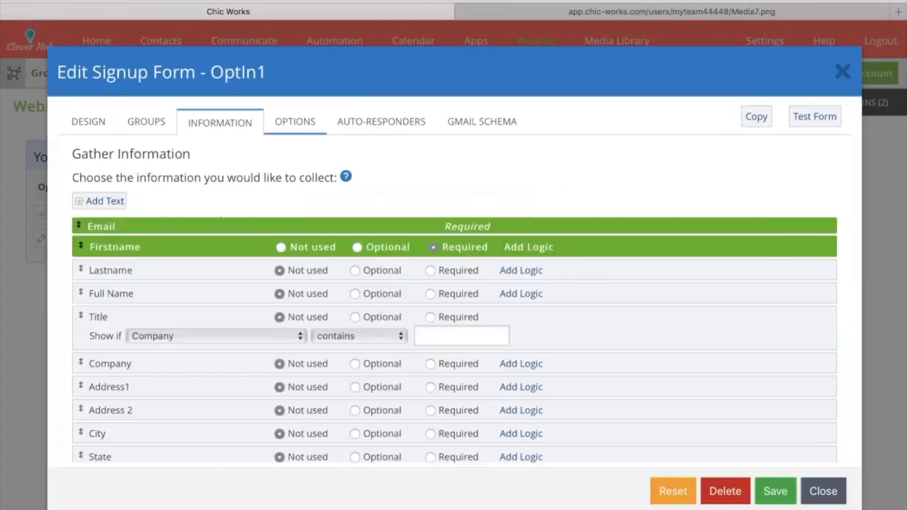
Set the form's confirmation email to "OptIn1 Confirmation Email" with the subject "Confirm That You Want The PDF"
{"action": "left_click", "coordinate": [295, 121]}
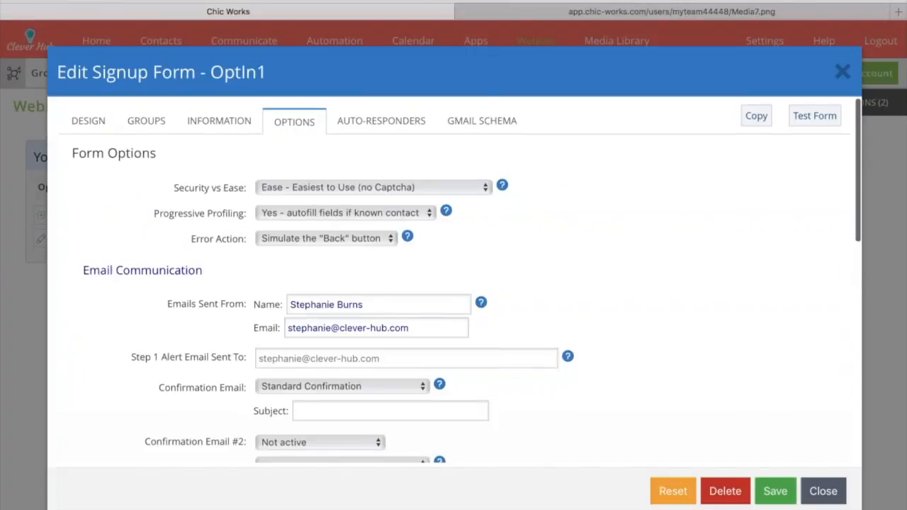
{"action": "scroll", "coordinate": [269, 298], "scroll_direction": "down", "scroll_amount": 3}
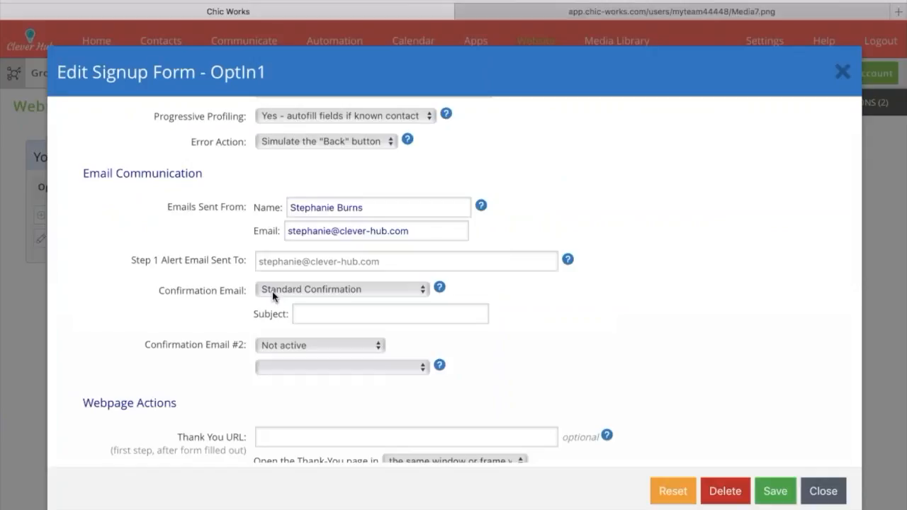
{"action": "left_click", "coordinate": [279, 358]}
{"action": "left_click", "coordinate": [321, 318]}
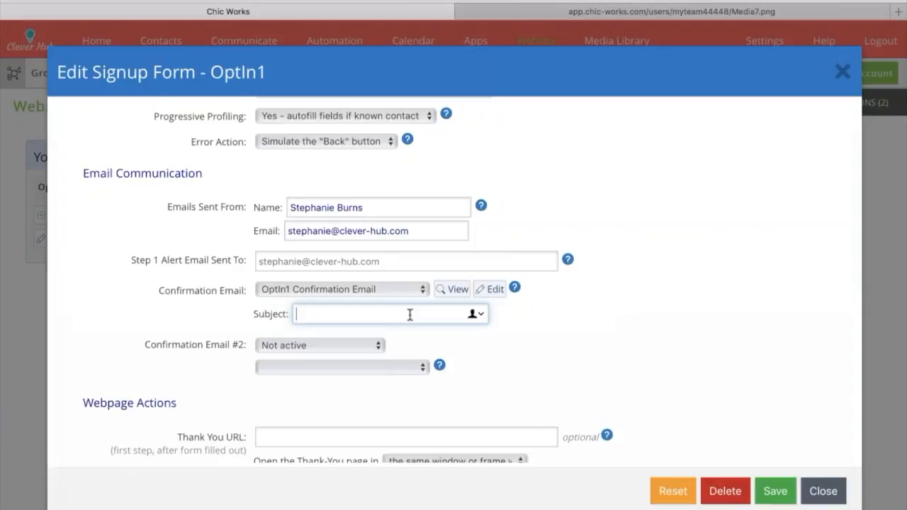
{"action": "type", "text": "Confirm That You Wa"}
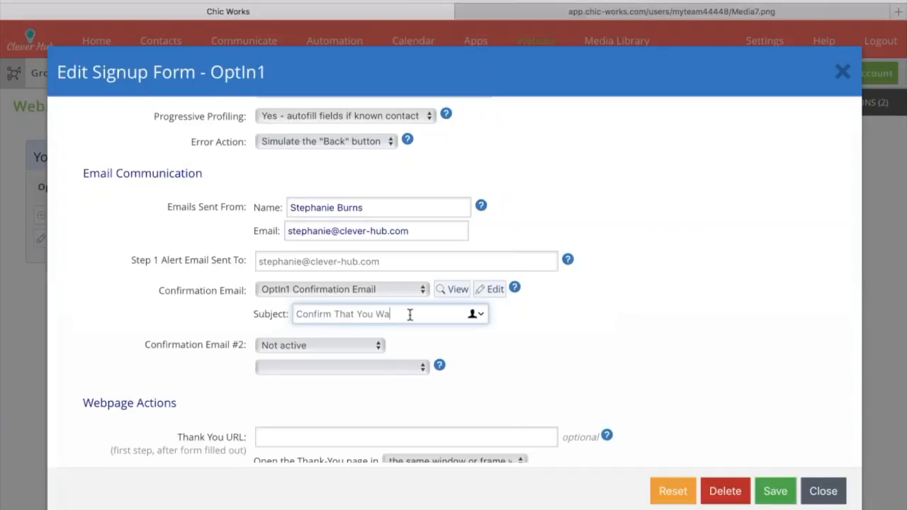
{"action": "type", "text": "nt The PDF"}
{"action": "left_click", "coordinate": [472, 347]}
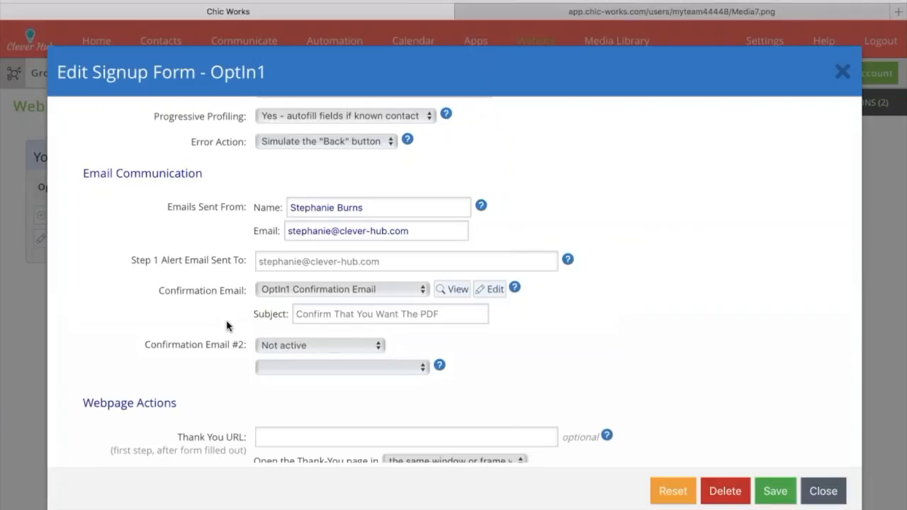
Set the immediate follow-up email to "OptIn1 - Download" with the subject "Here is your pdf." and save the form
{"action": "scroll", "coordinate": [186, 340], "scroll_direction": "down", "scroll_amount": 5}
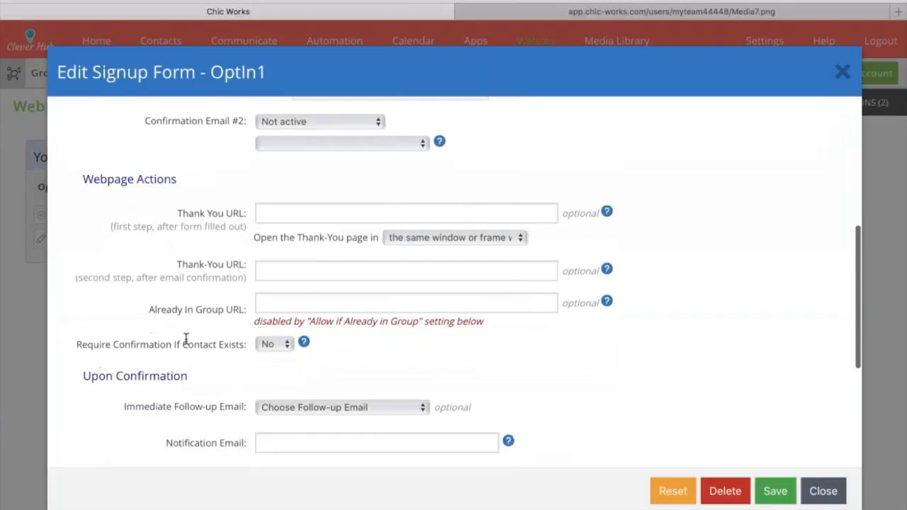
{"action": "scroll", "coordinate": [187, 340], "scroll_direction": "down", "scroll_amount": 2}
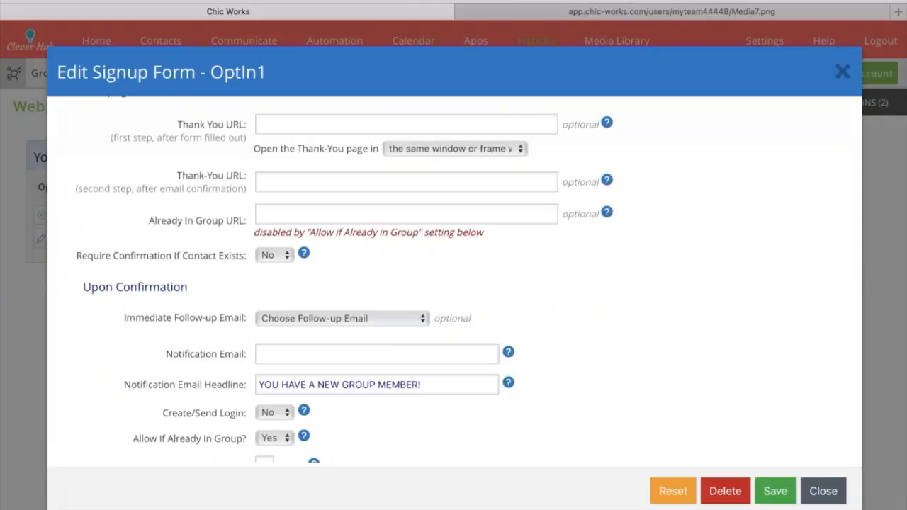
{"action": "left_click", "coordinate": [279, 374]}
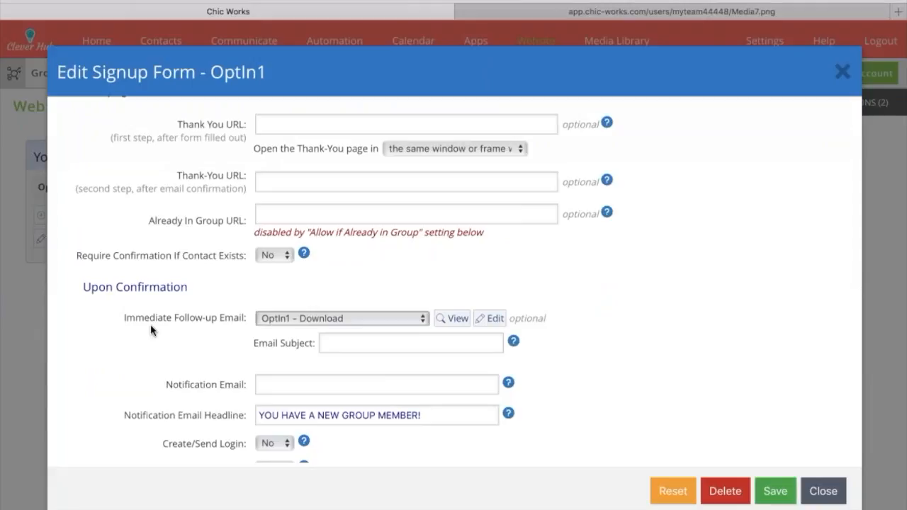
{"action": "key", "text": "Tab"}
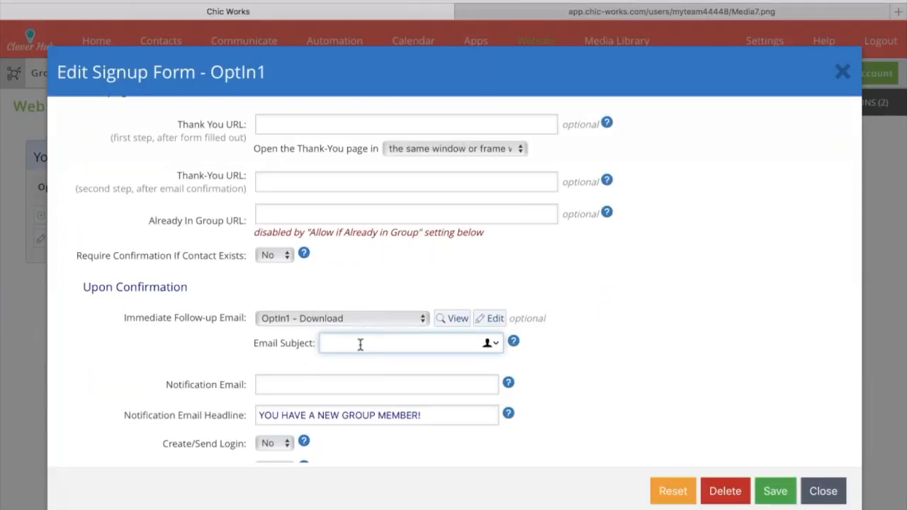
{"action": "type", "text": "Here is your pdf."}
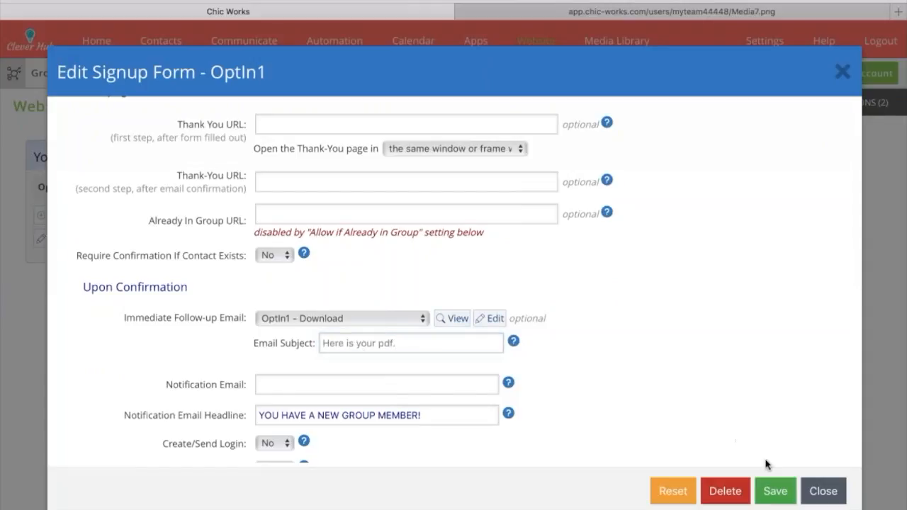
{"action": "left_click", "coordinate": [776, 491]}
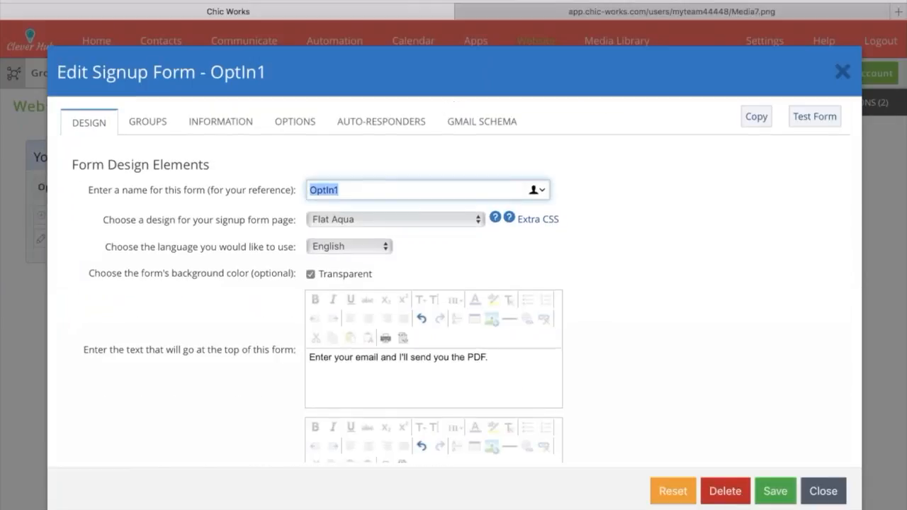
Review the form's saved email options and its auto-responder settings, and close the form
{"action": "left_click", "coordinate": [295, 122]}
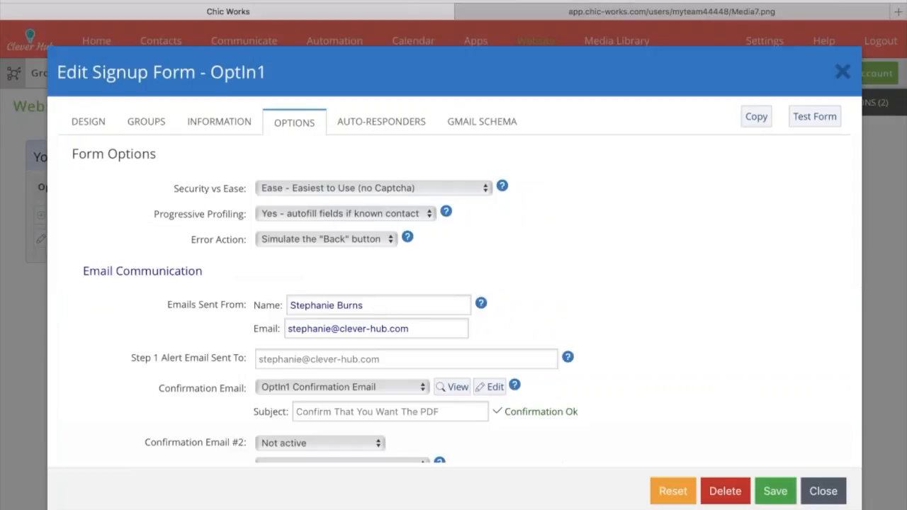
{"action": "scroll", "coordinate": [455, 280], "scroll_direction": "down", "scroll_amount": 3}
{"action": "scroll", "coordinate": [453, 283], "scroll_direction": "down", "scroll_amount": 9}
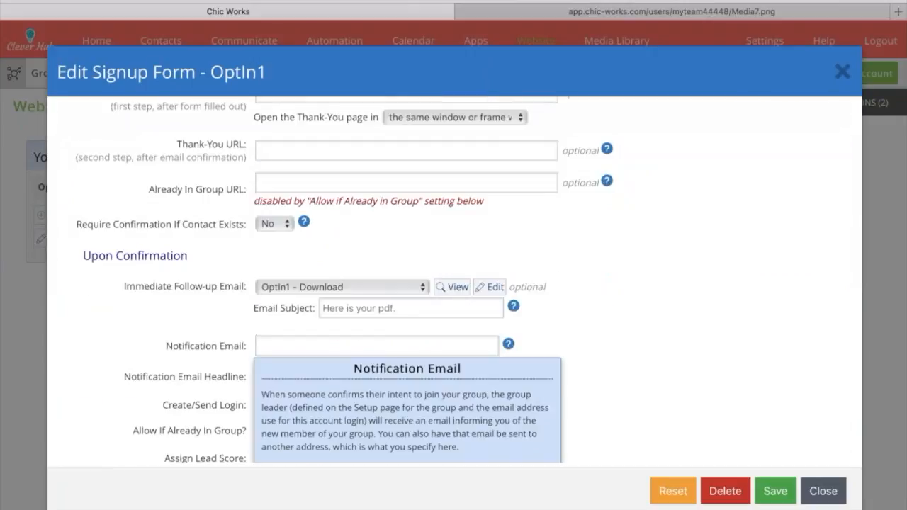
{"action": "scroll", "coordinate": [679, 355], "scroll_direction": "up", "scroll_amount": 12}
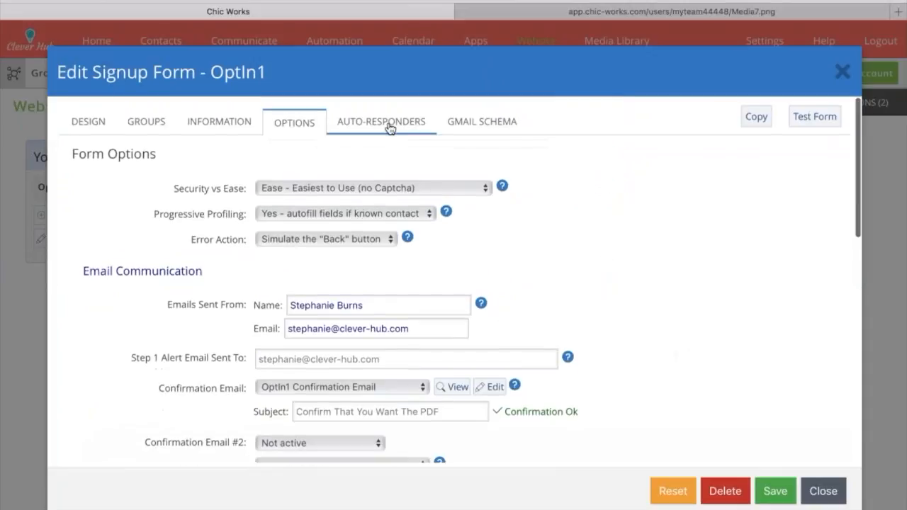
{"action": "left_click", "coordinate": [385, 126]}
{"action": "scroll", "coordinate": [544, 193], "scroll_direction": "down", "scroll_amount": 1}
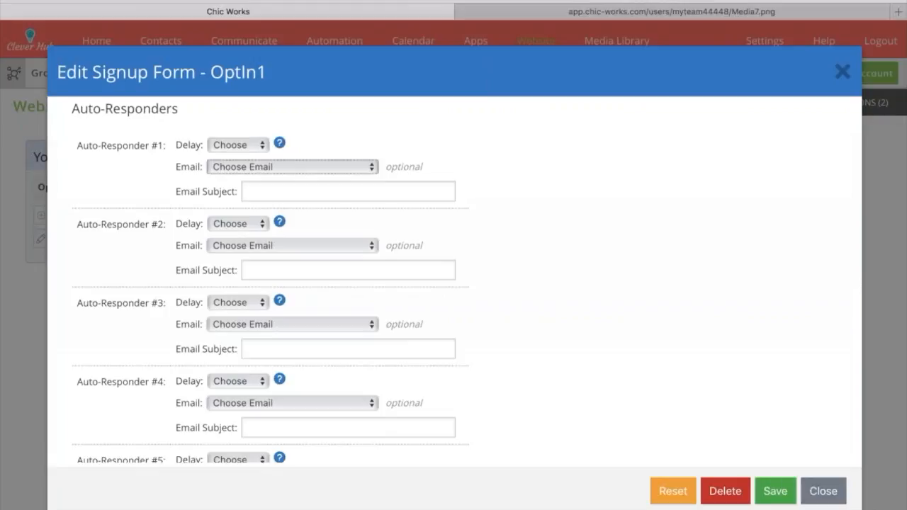
{"action": "left_click", "coordinate": [823, 491]}
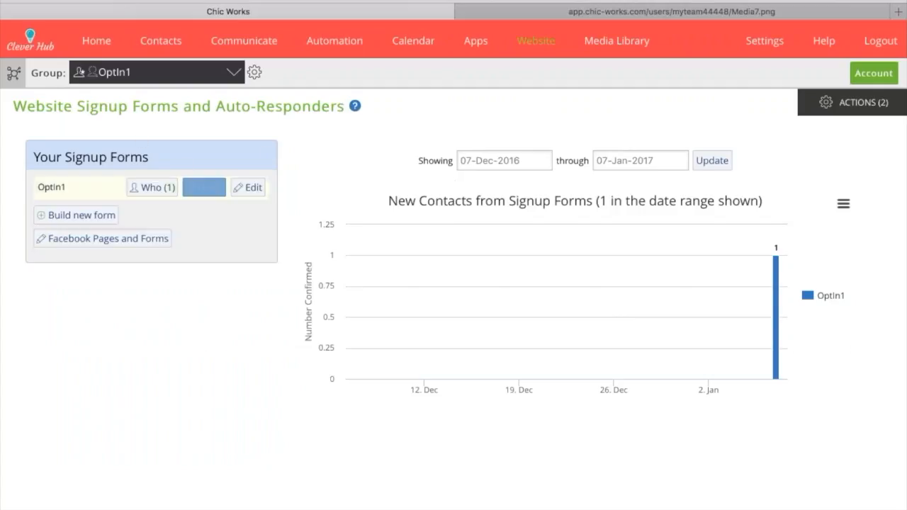
Reopen the OptIn1 signup form for editing and review its follow-up email options
{"action": "left_click", "coordinate": [247, 187]}
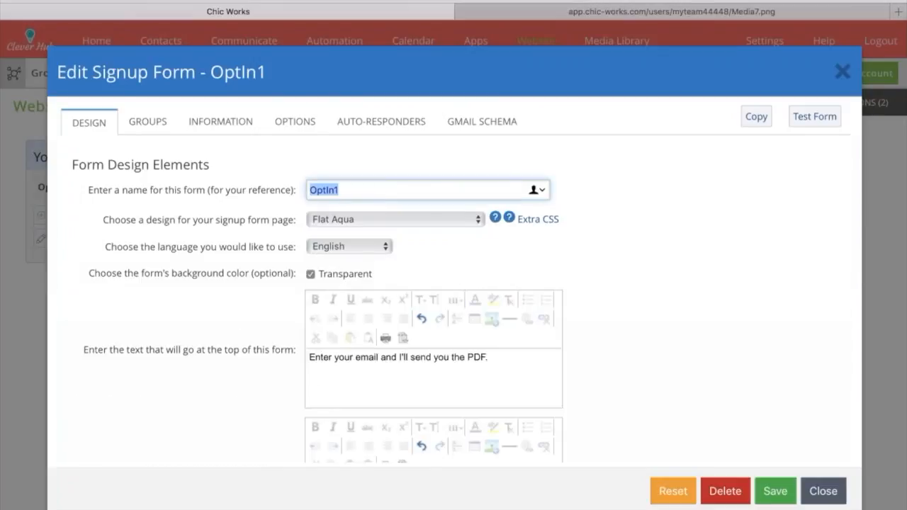
{"action": "left_click", "coordinate": [293, 123]}
{"action": "scroll", "coordinate": [209, 282], "scroll_direction": "down", "scroll_amount": 1}
{"action": "scroll", "coordinate": [209, 282], "scroll_direction": "down", "scroll_amount": 10}
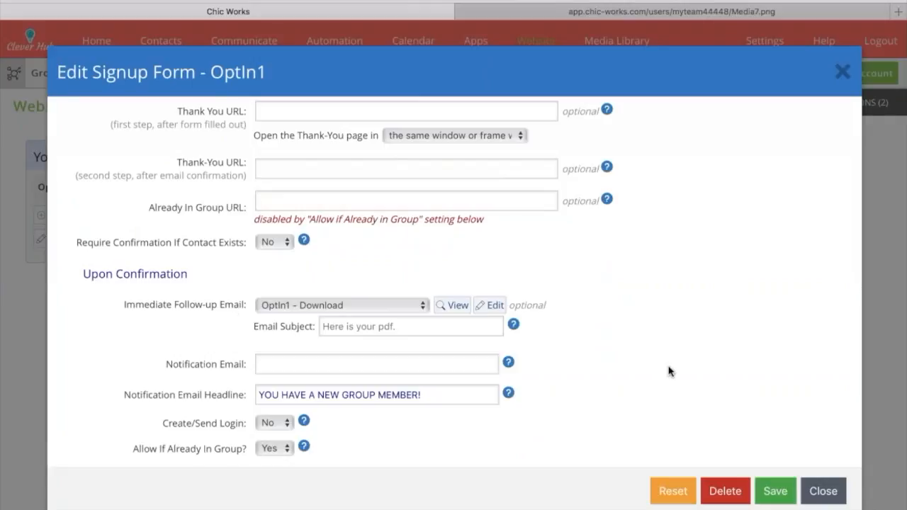
{"action": "scroll", "coordinate": [670, 371], "scroll_direction": "up", "scroll_amount": 10}
Set auto-responder #1 to send "Opt1 - FollowUp" after 3 days with the subject "Hey did you like the pdf?"
{"action": "left_click", "coordinate": [380, 122]}
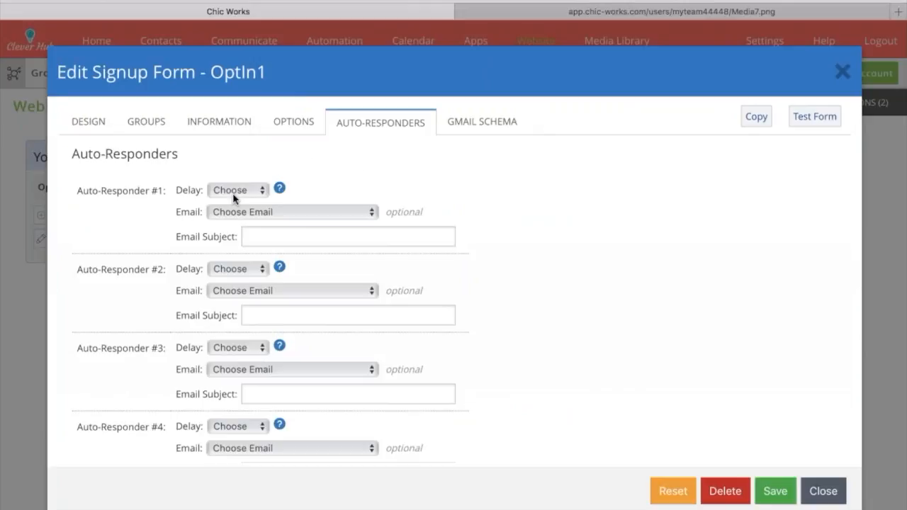
{"action": "left_click", "coordinate": [225, 290]}
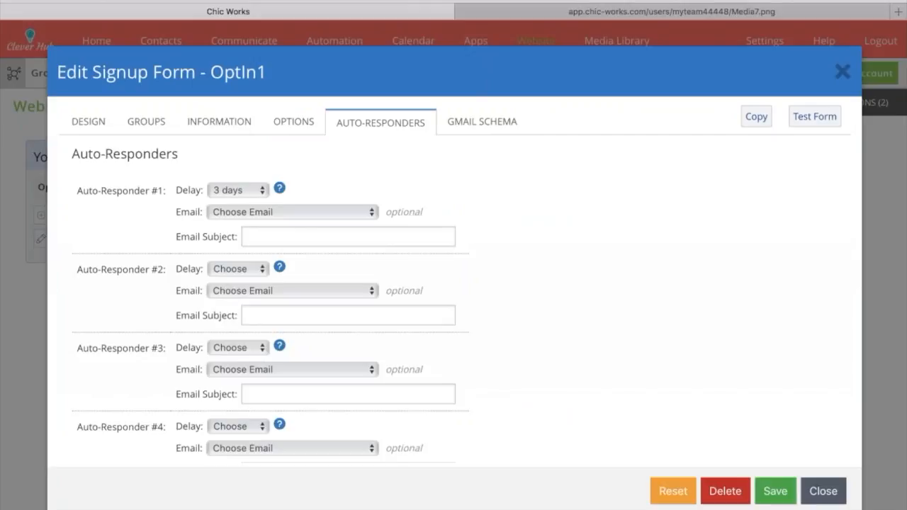
{"action": "left_click", "coordinate": [283, 237]}
{"action": "type", "text": "Hey did you like the pdf?"}
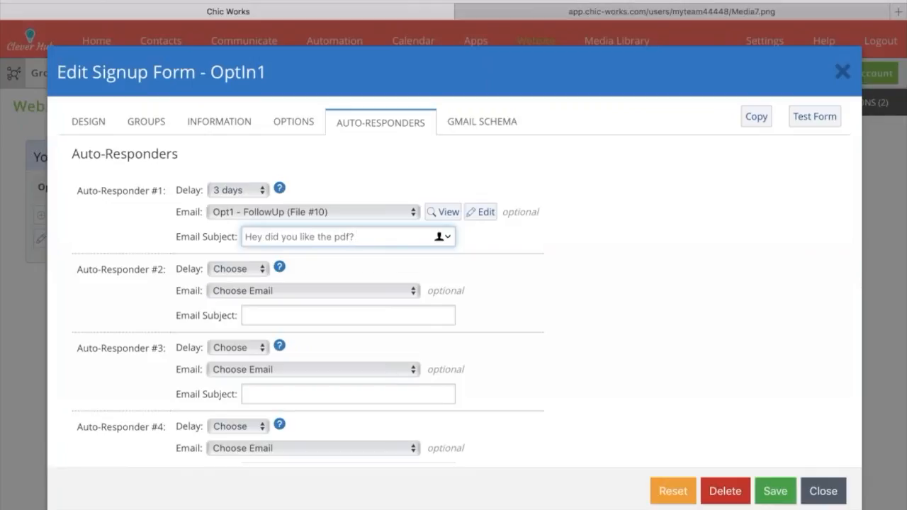
Preview the follow-up email chosen for auto-responder #1, and save and close the signup form
{"action": "left_click", "coordinate": [443, 212]}
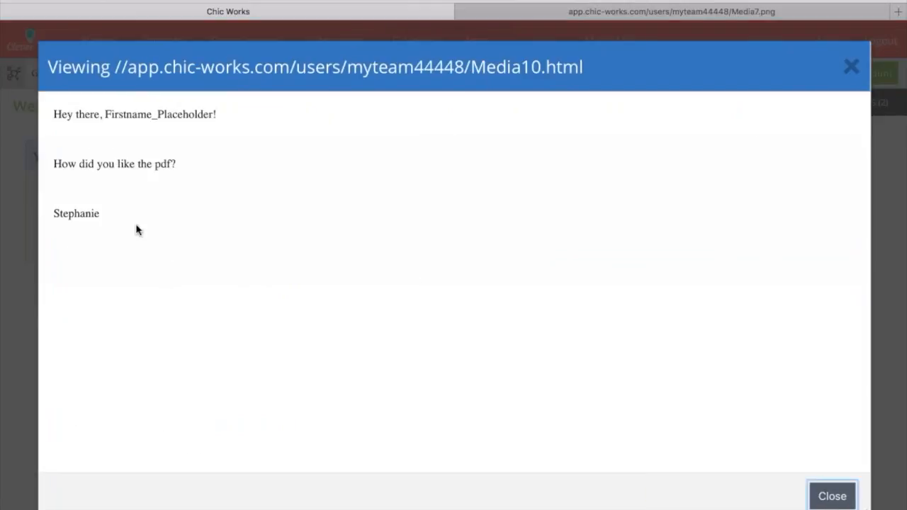
{"action": "left_click", "coordinate": [850, 70]}
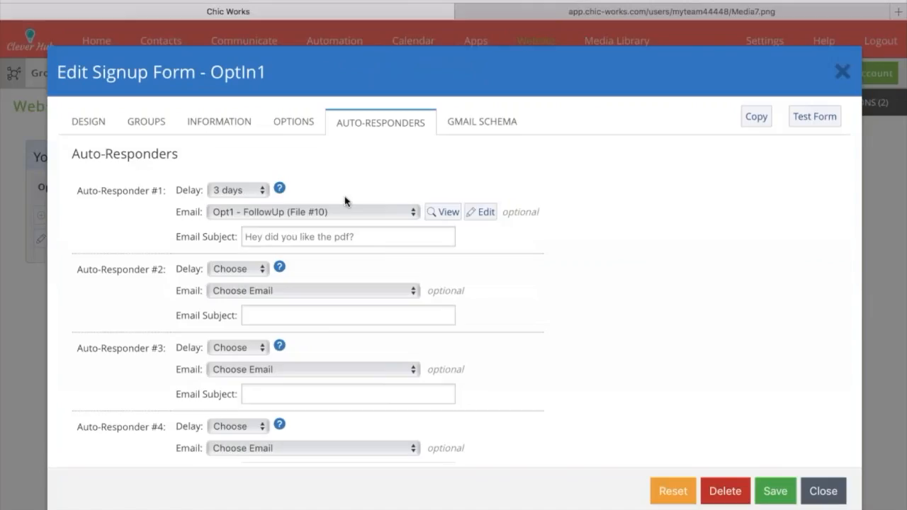
{"action": "left_click", "coordinate": [775, 494]}
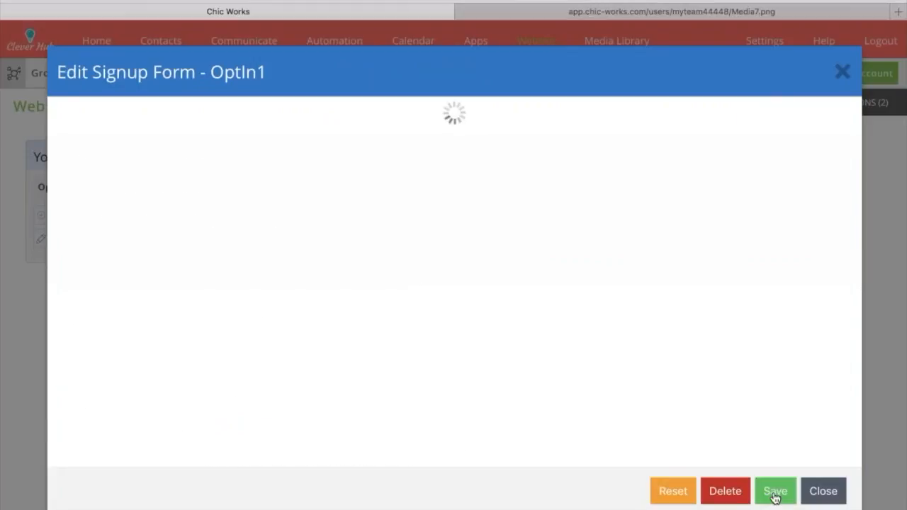
{"action": "left_click", "coordinate": [823, 491]}
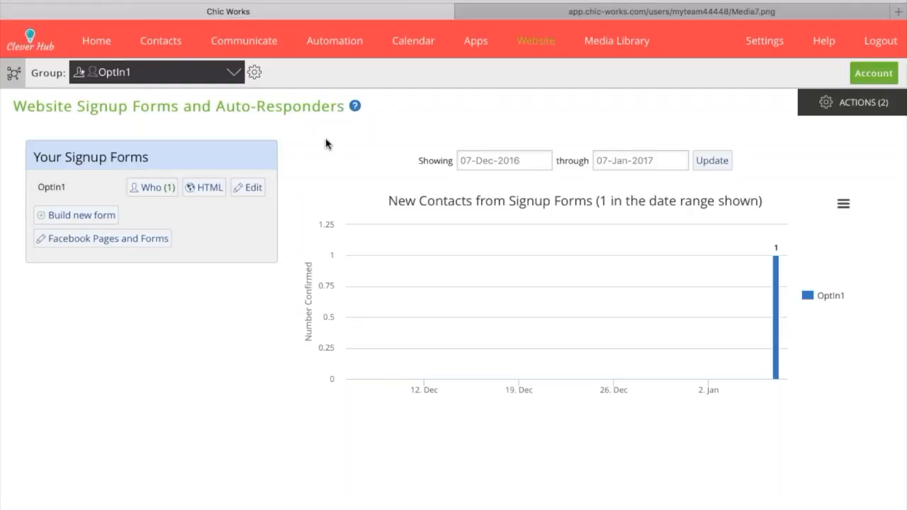
Examine the OptIn1 signup form's automation diagram in the Marketing Automation Viewer, along with the available automation element categories
{"action": "mouse_move", "coordinate": [330, 41]}
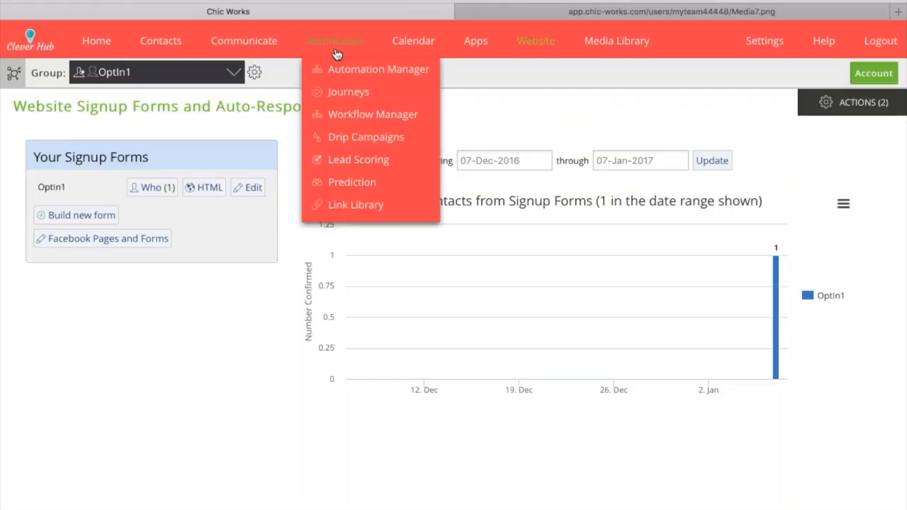
{"action": "left_click", "coordinate": [339, 74]}
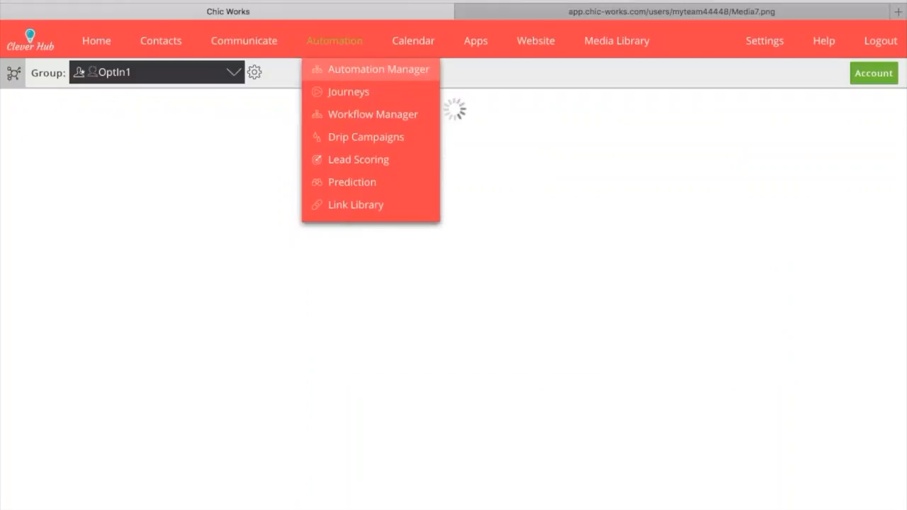
{"action": "left_click", "coordinate": [62, 159]}
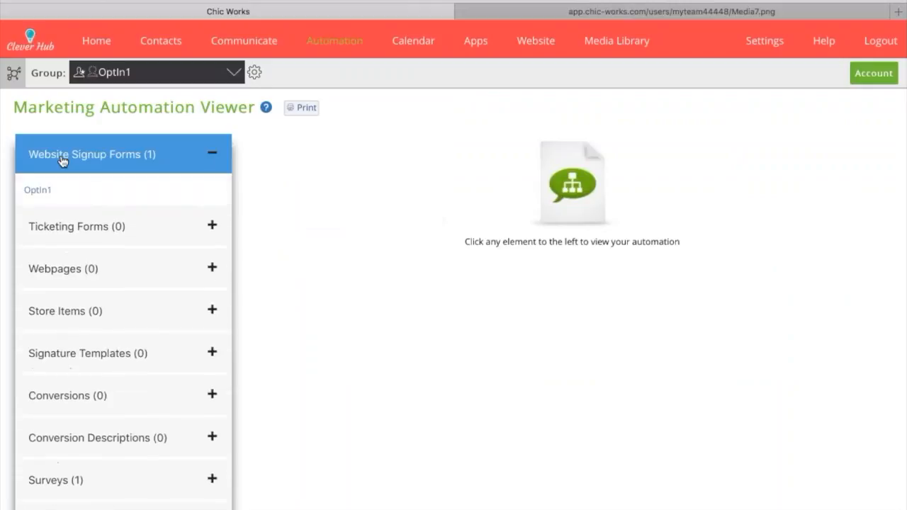
{"action": "left_click", "coordinate": [37, 190]}
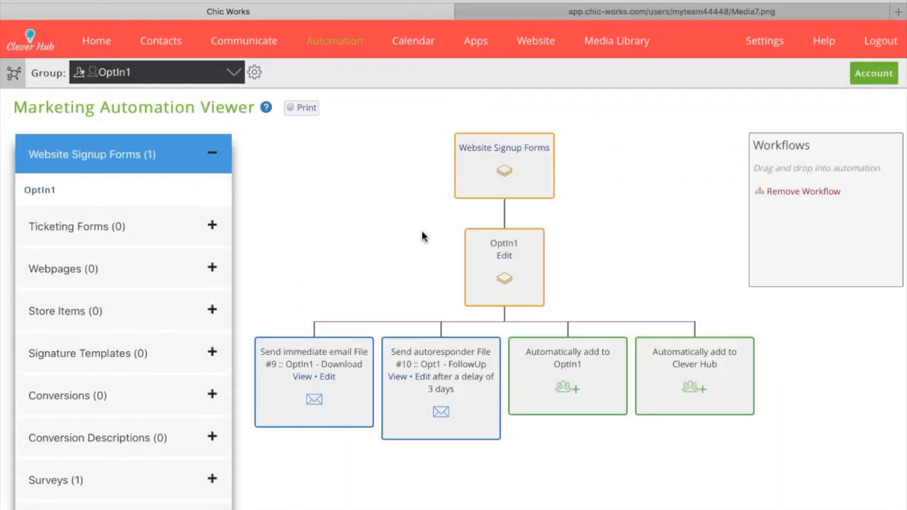
{"action": "scroll", "coordinate": [420, 237], "scroll_direction": "down", "scroll_amount": 3}
{"action": "scroll", "coordinate": [419, 236], "scroll_direction": "up", "scroll_amount": 3}
{"action": "scroll", "coordinate": [332, 285], "scroll_direction": "down", "scroll_amount": 1}
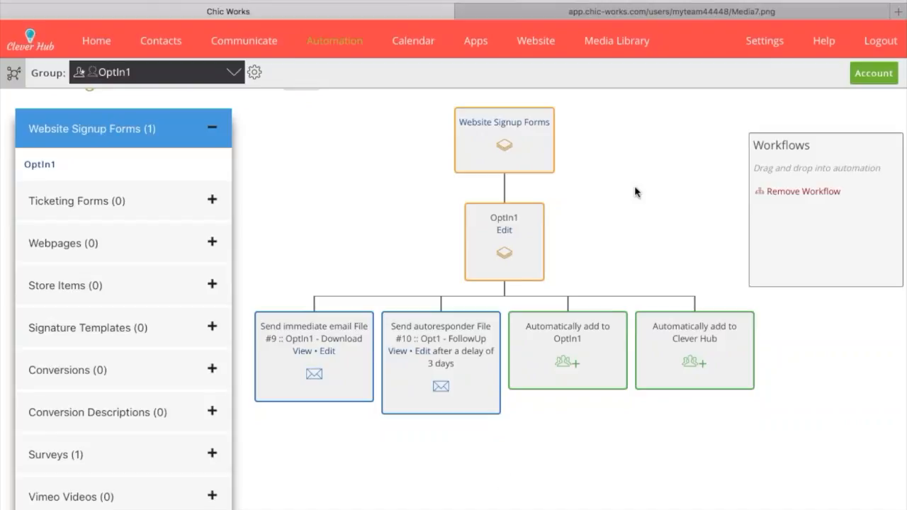
{"action": "scroll", "coordinate": [506, 242], "scroll_direction": "down", "scroll_amount": 5}
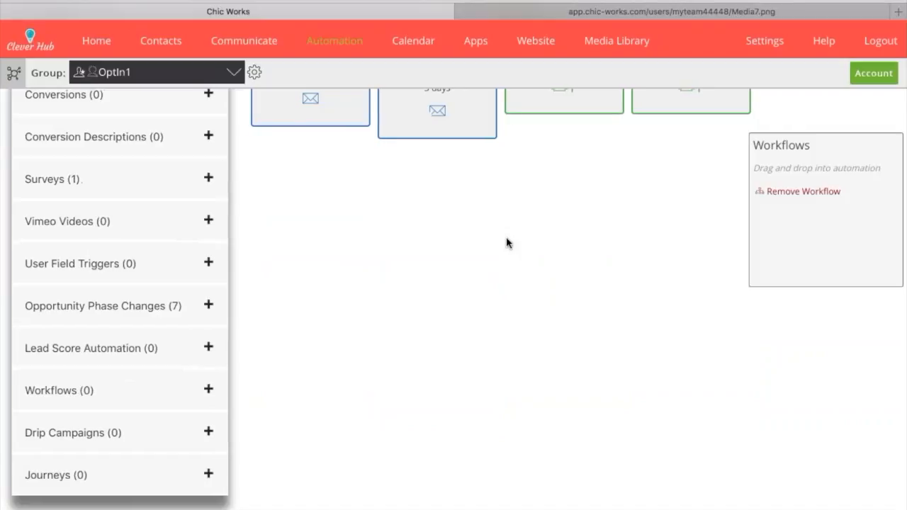
{"action": "scroll", "coordinate": [506, 242], "scroll_direction": "up", "scroll_amount": 5}
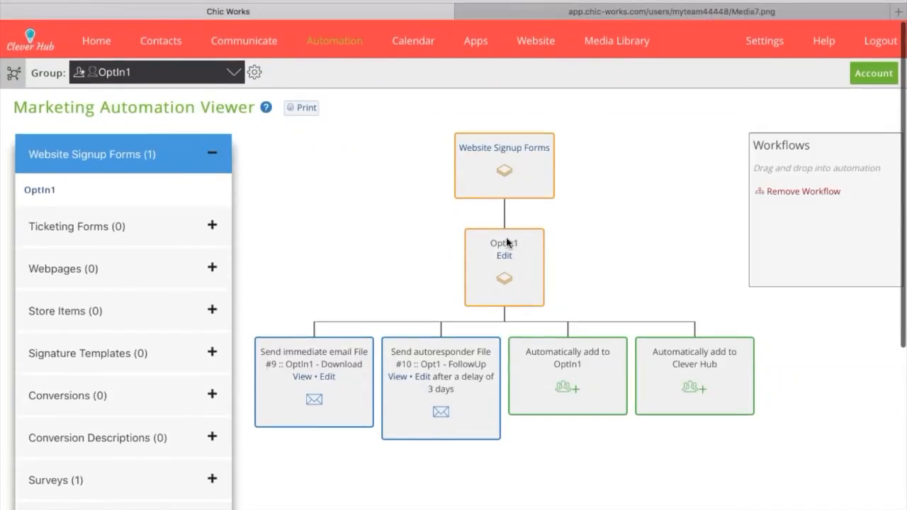
{"action": "scroll", "coordinate": [508, 242], "scroll_direction": "down", "scroll_amount": 3}
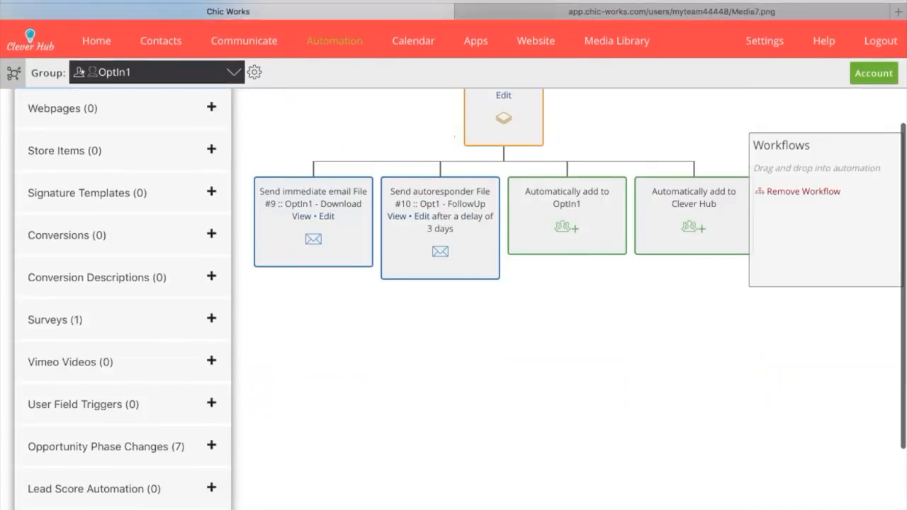
{"action": "scroll", "coordinate": [507, 242], "scroll_direction": "up", "scroll_amount": 1}
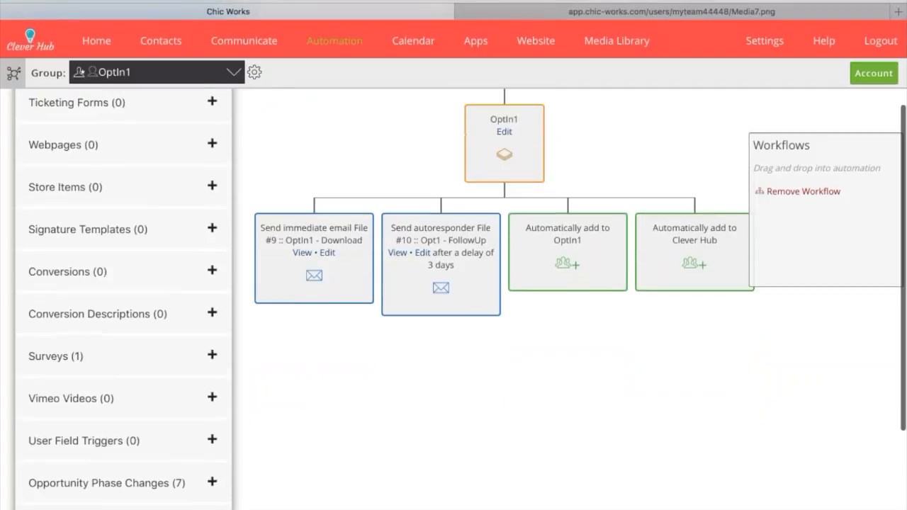
{"action": "scroll", "coordinate": [508, 243], "scroll_direction": "up", "scroll_amount": 3}
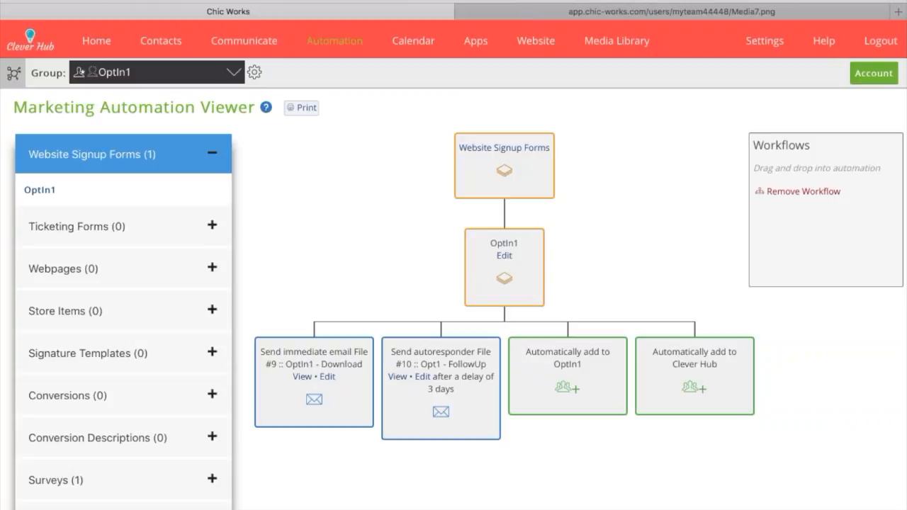
Return to the website signup forms and view OptIn1's signed-up contacts and its HTML posting instructions
{"action": "mouse_move", "coordinate": [244, 41]}
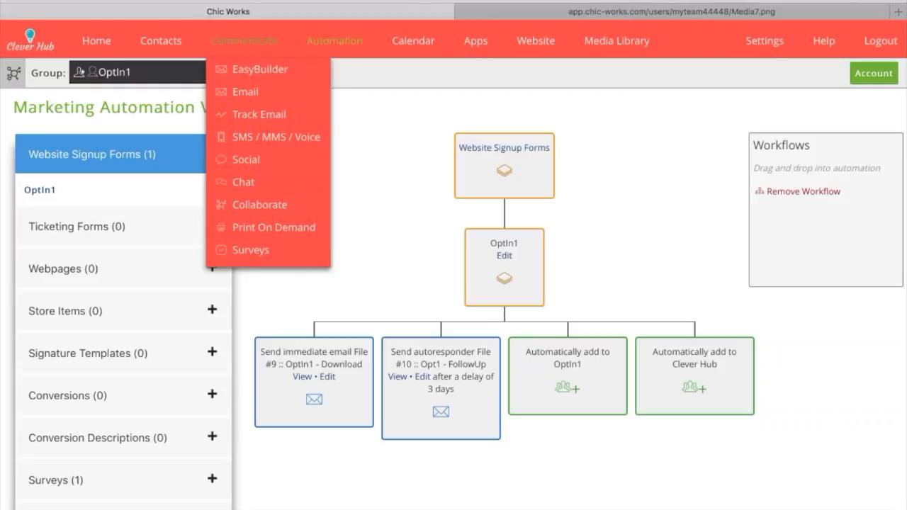
{"action": "mouse_move", "coordinate": [537, 47]}
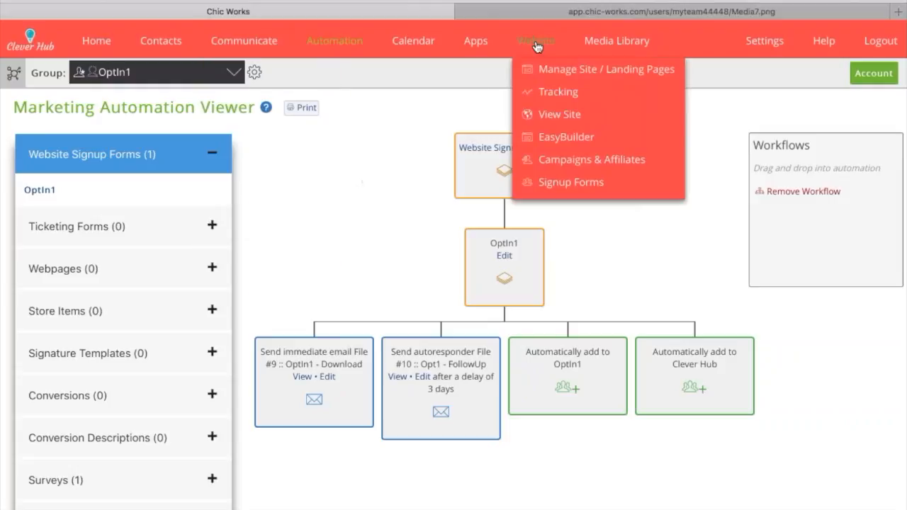
{"action": "left_click", "coordinate": [537, 46]}
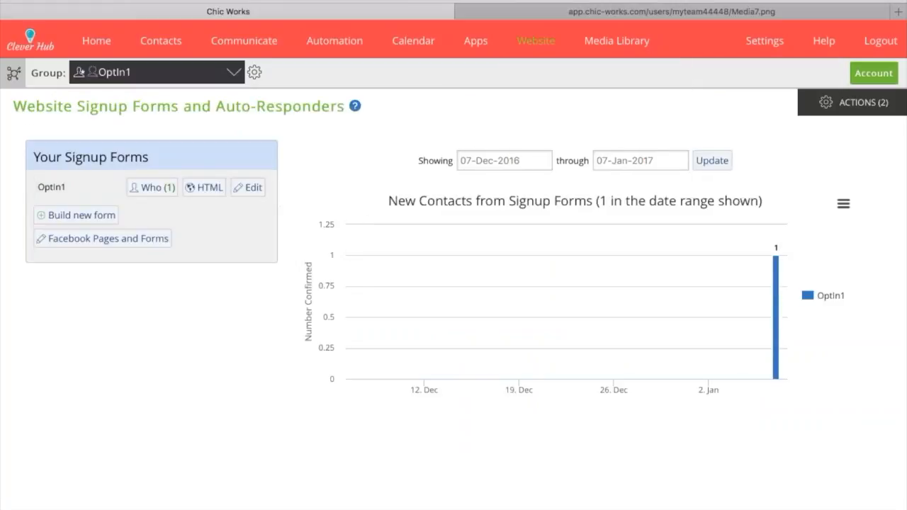
{"action": "left_click", "coordinate": [155, 192]}
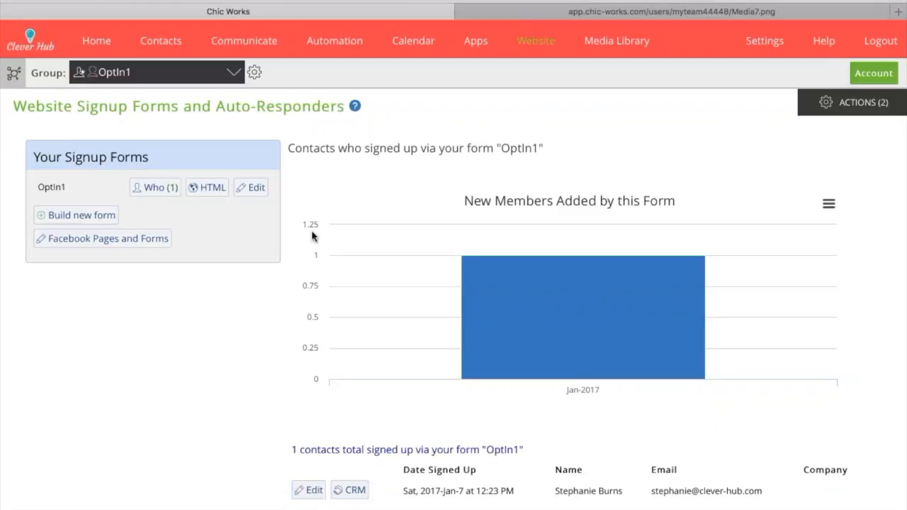
{"action": "left_click", "coordinate": [207, 188]}
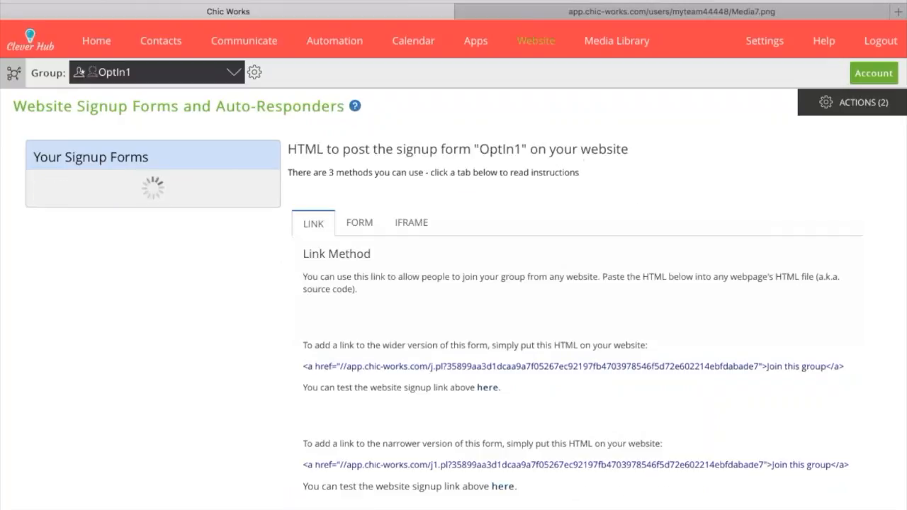
Test the wider OptIn1 signup form by entering the contact's email, answering yes to both questions and submitting it
{"action": "left_click", "coordinate": [488, 388]}
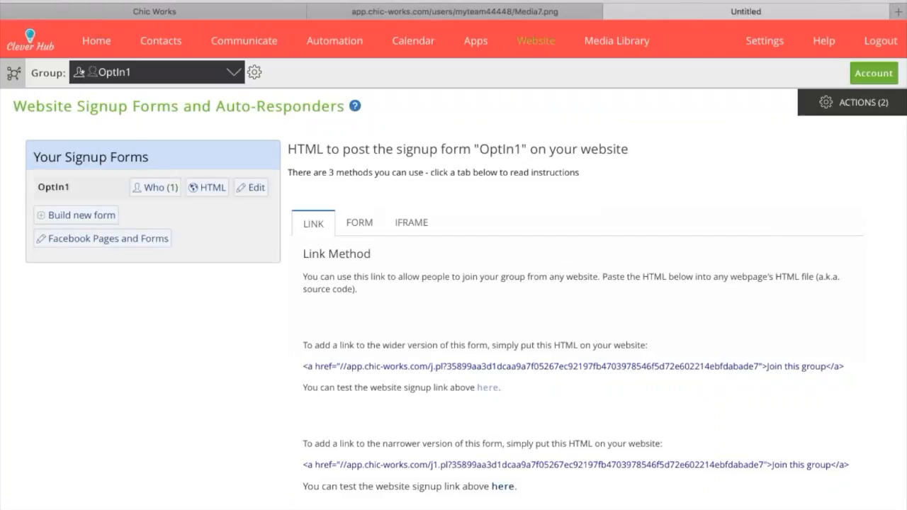
{"action": "triple_click", "coordinate": [440, 131]}
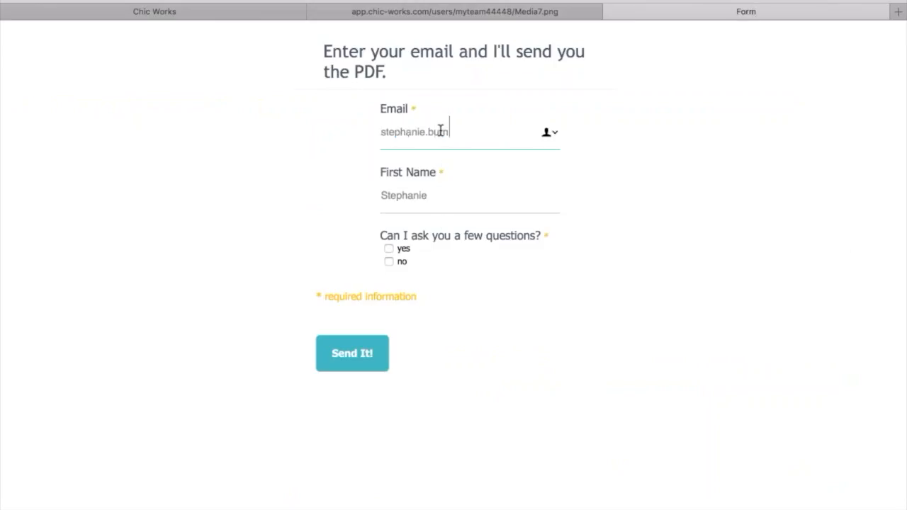
{"action": "left_click", "coordinate": [389, 249]}
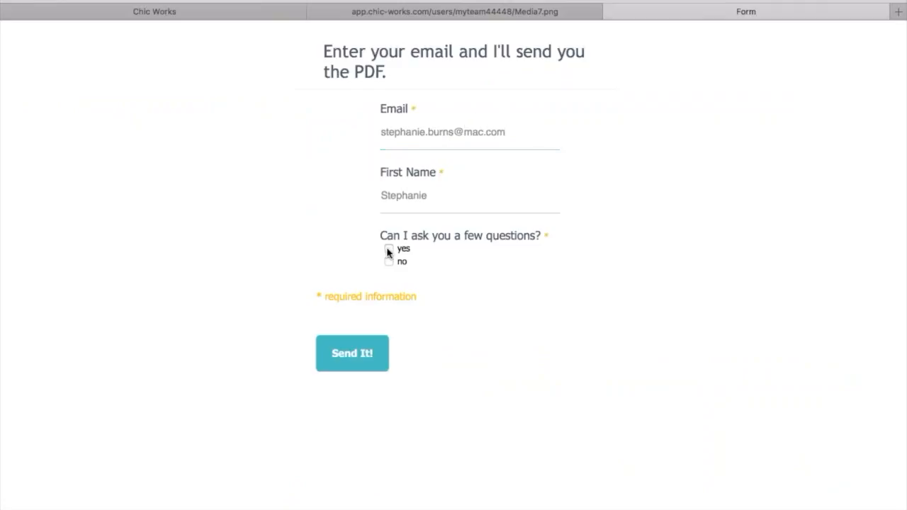
{"action": "left_click", "coordinate": [386, 307]}
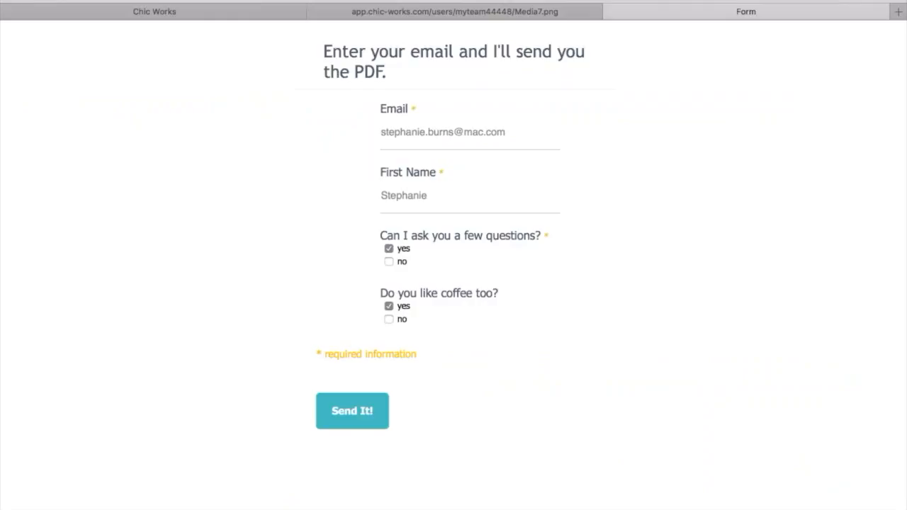
{"action": "left_click", "coordinate": [352, 411]}
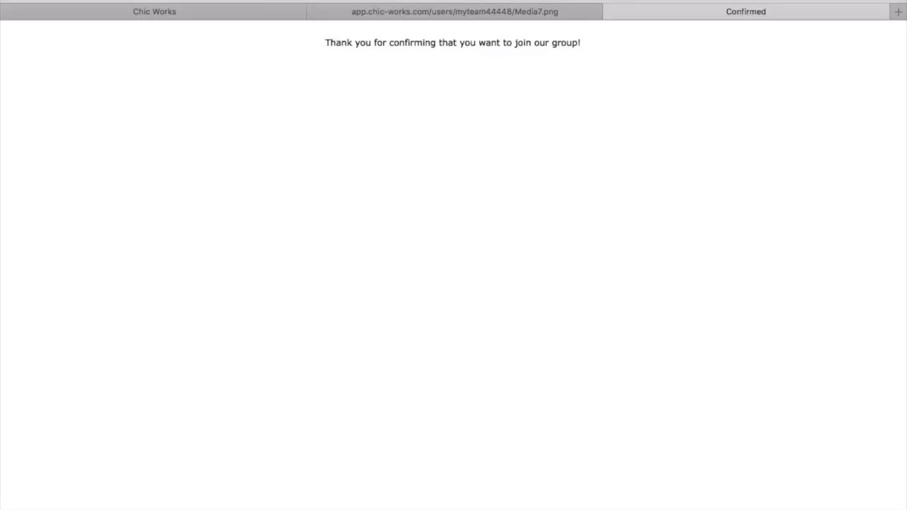
Close the test form page and check the queued messages in Email Tracking for the OptIn1 group
{"action": "left_click", "coordinate": [611, 13]}
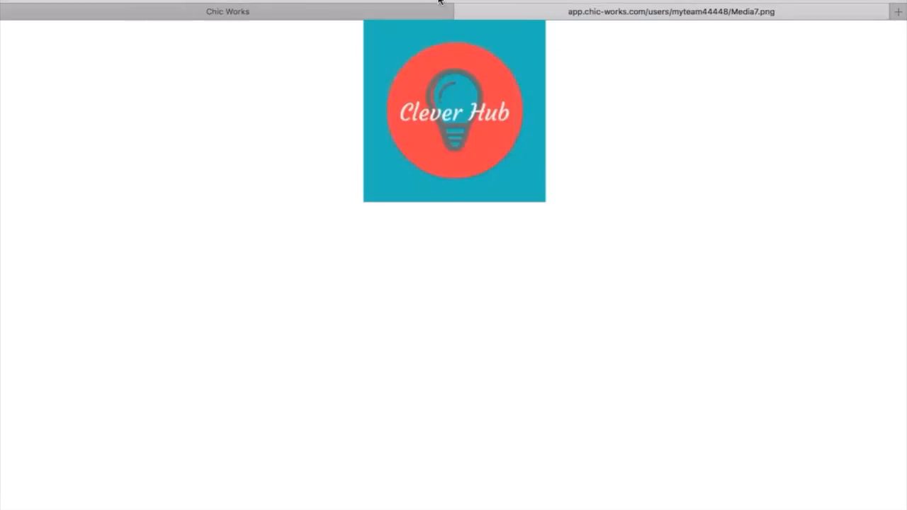
{"action": "left_click", "coordinate": [460, 12]}
{"action": "mouse_move", "coordinate": [337, 27]}
{"action": "mouse_move", "coordinate": [248, 28]}
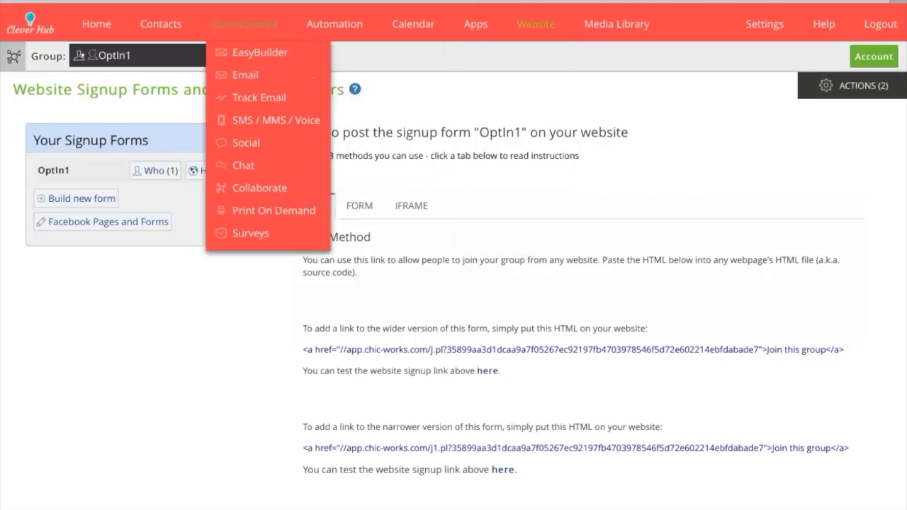
{"action": "left_click", "coordinate": [241, 100]}
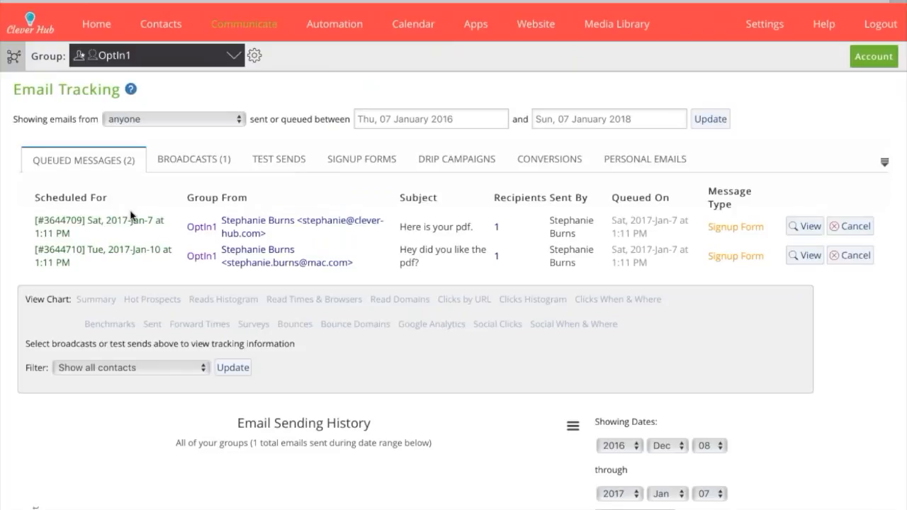
{"action": "scroll", "coordinate": [132, 217], "scroll_direction": "down", "scroll_amount": 1}
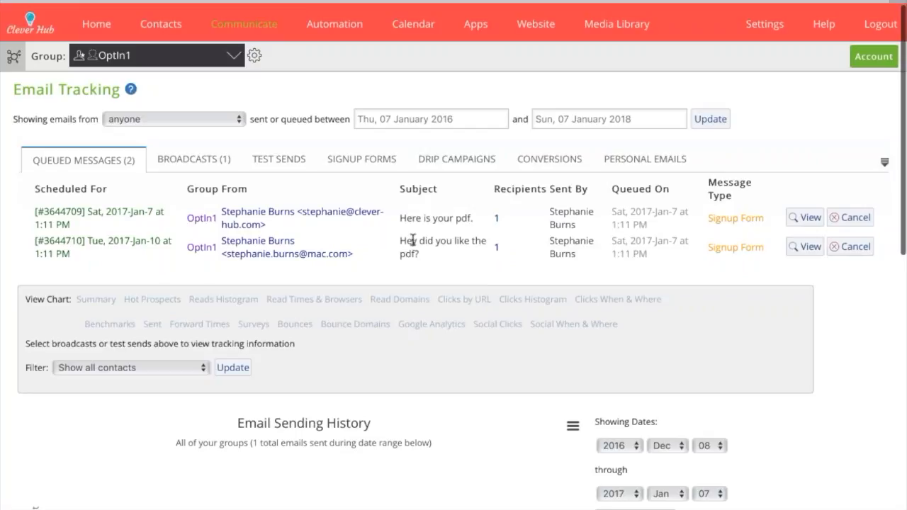
Look through the broadcasts, queued messages, drip campaigns, test sends and personal emails in Email Tracking
{"action": "left_click", "coordinate": [202, 170]}
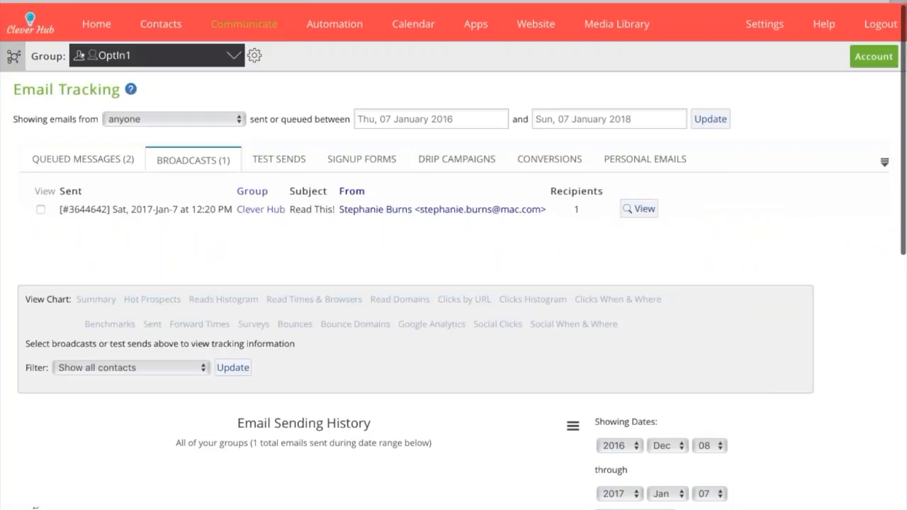
{"action": "left_click", "coordinate": [100, 162]}
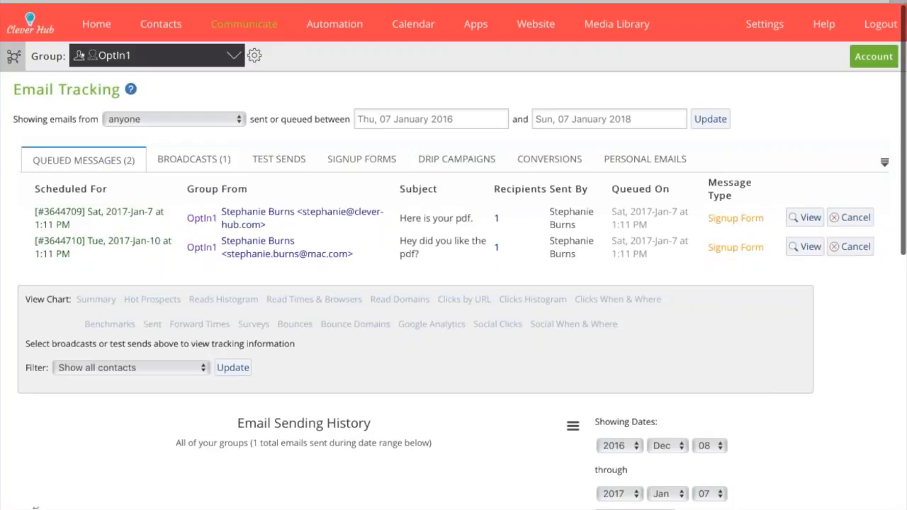
{"action": "left_click", "coordinate": [456, 160]}
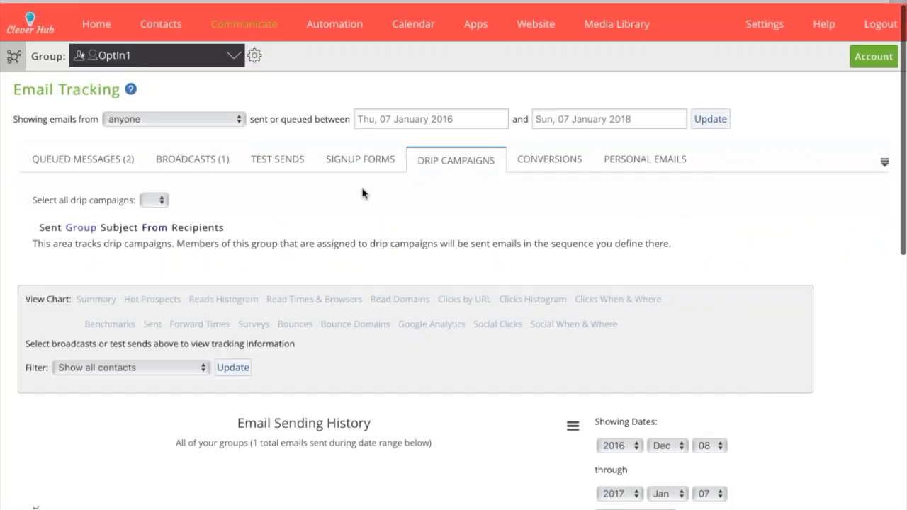
{"action": "left_click", "coordinate": [278, 160]}
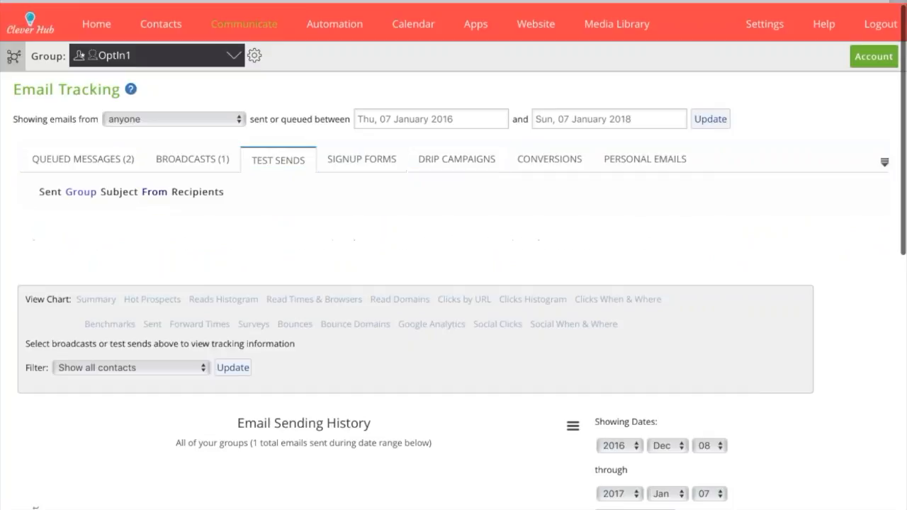
{"action": "left_click", "coordinate": [645, 159]}
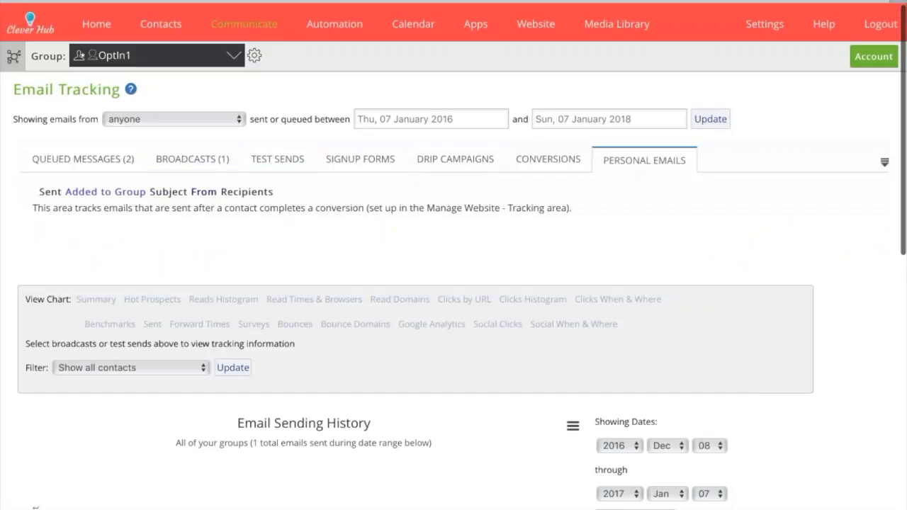